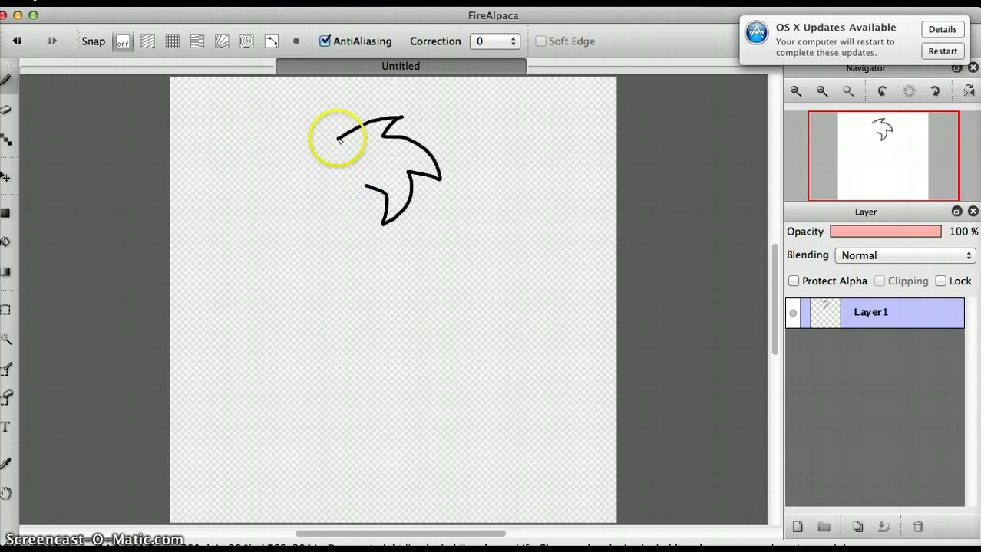
# Draw the outlines of the character's two pointed ears on either side of the hair tuft
pyautogui.moveTo(339, 140)
pyautogui.mouseDown()
pyautogui.moveTo(296, 114)
pyautogui.moveTo(292, 191)
pyautogui.mouseUp()
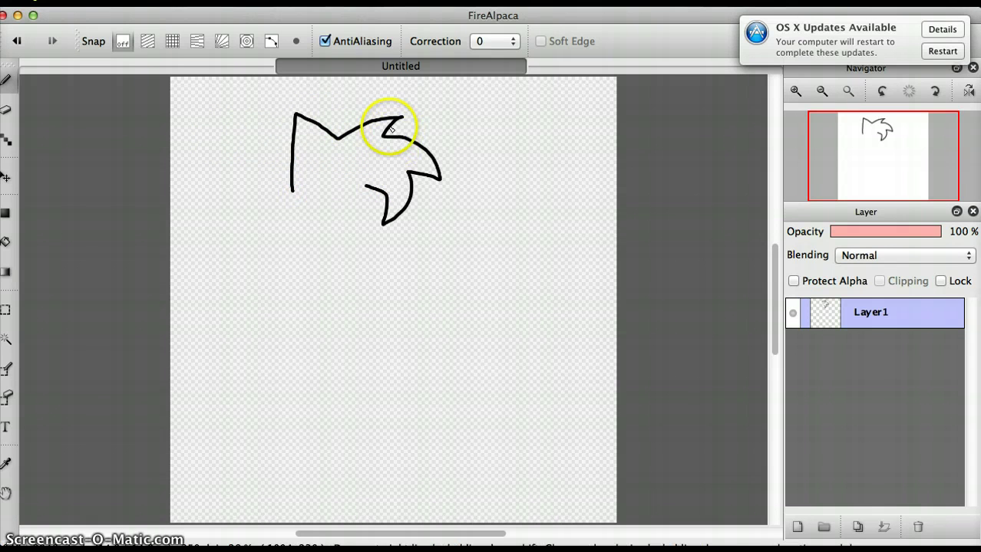
pyautogui.moveTo(392, 127)
pyautogui.mouseDown()
pyautogui.moveTo(457, 122)
pyautogui.moveTo(461, 167)
pyautogui.moveTo(448, 189)
pyautogui.mouseUp()
pyautogui.moveTo(294, 192)
pyautogui.mouseDown()
pyautogui.moveTo(283, 218)
pyautogui.moveTo(313, 217)
pyautogui.moveTo(307, 248)
pyautogui.mouseUp()
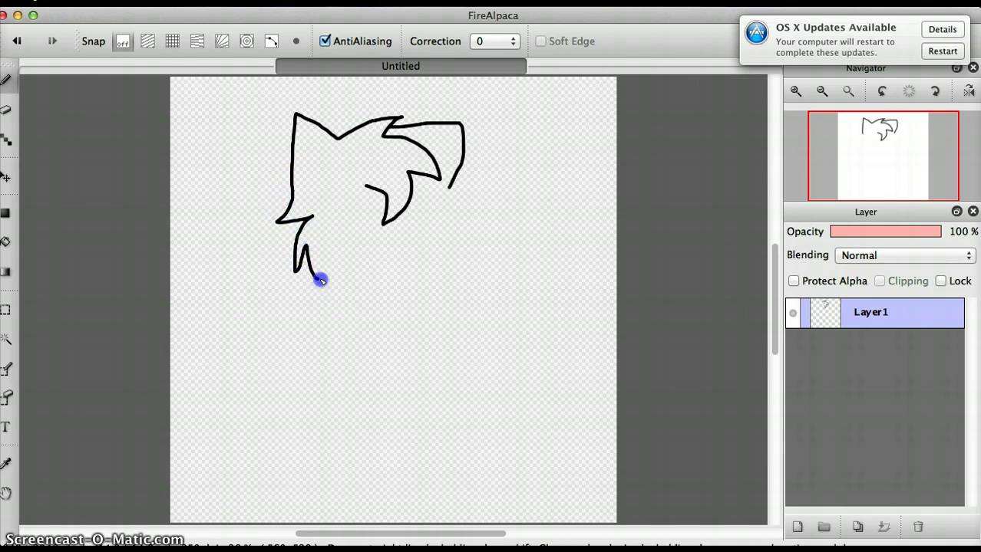
pyautogui.click(16, 42)
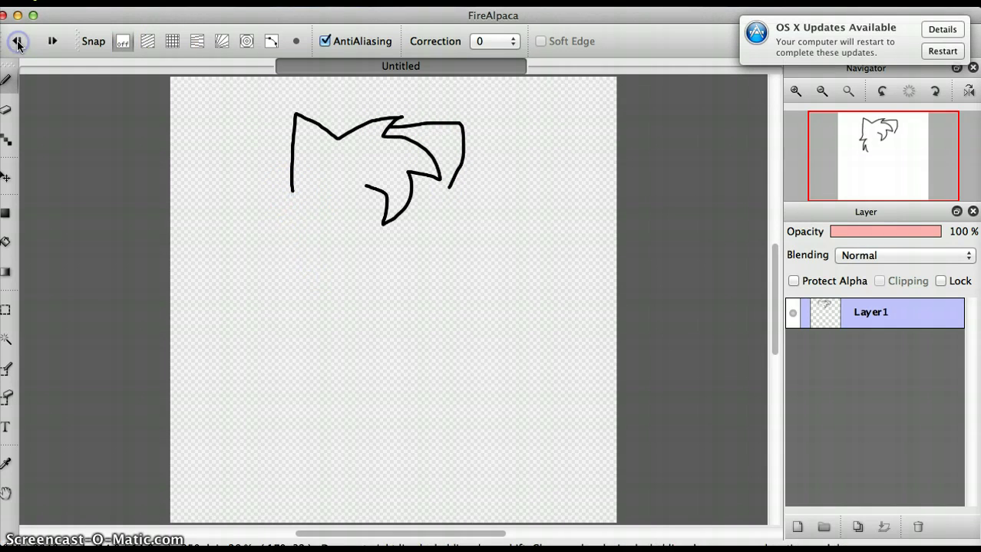
pyautogui.moveTo(379, 197); pyautogui.dragTo(379, 195)
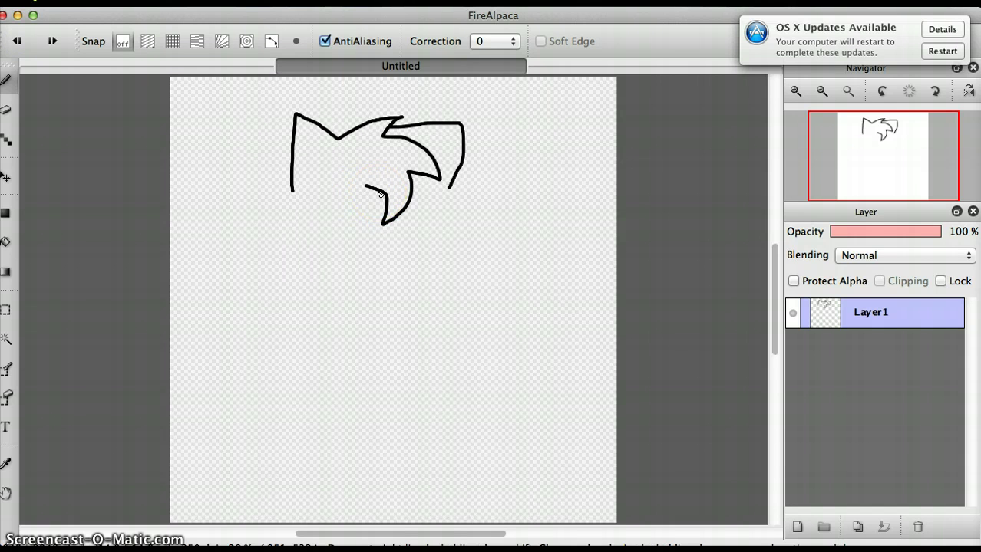
pyautogui.scroll(-1, 379, 195)
pyautogui.click(383, 177)
pyautogui.scroll(2, 385, 183)
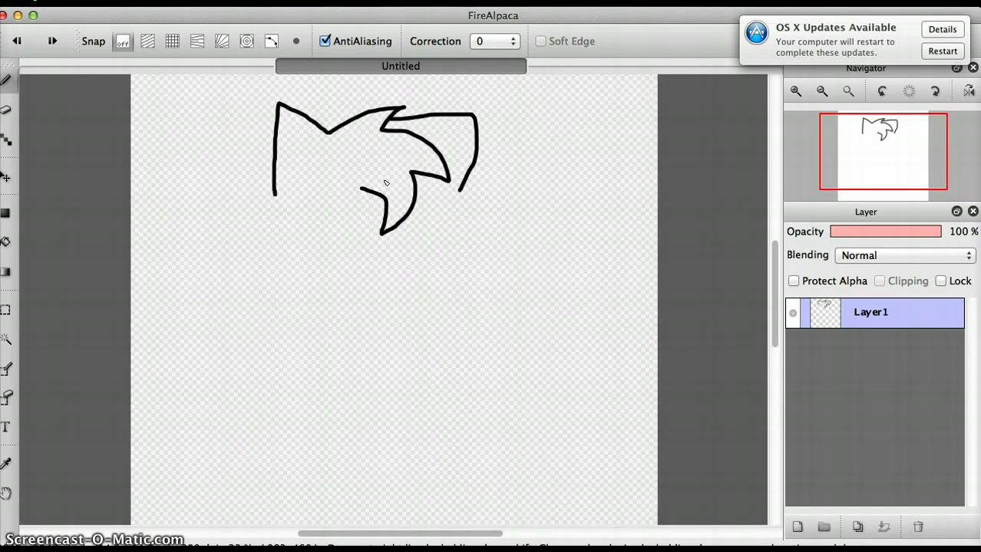
pyautogui.scroll(-3, 385, 182)
pyautogui.scroll(3, 386, 185)
pyautogui.click(269, 210)
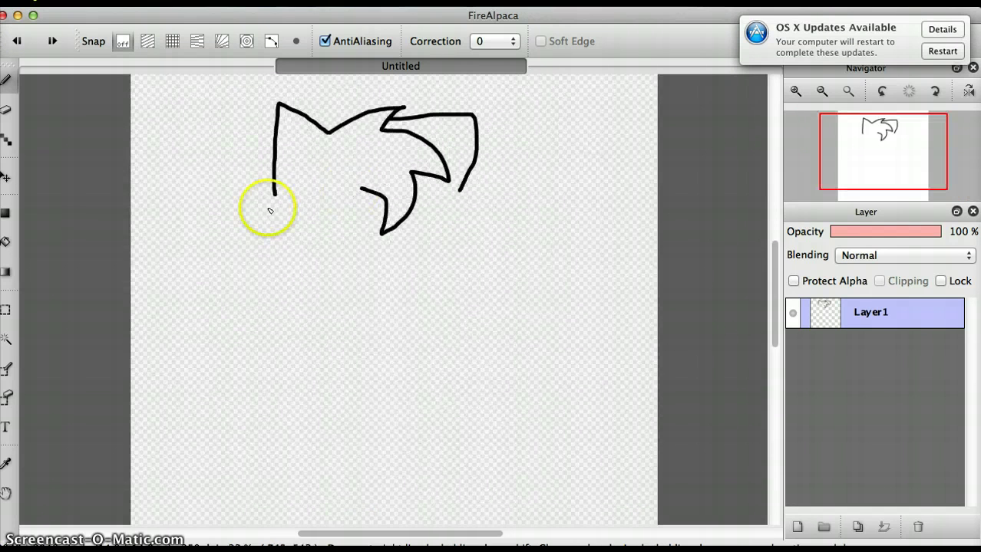
pyautogui.click(276, 194)
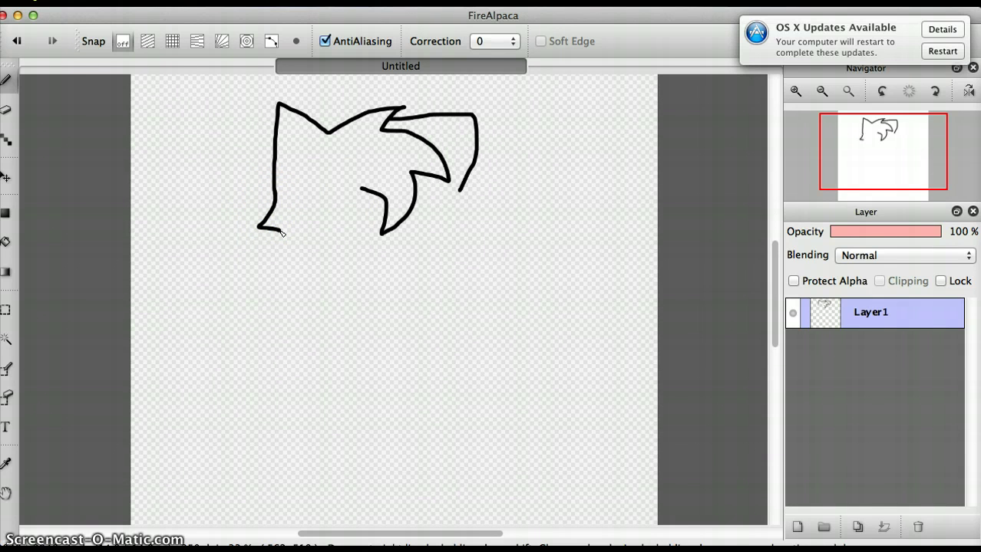
pyautogui.moveTo(271, 246)
pyautogui.mouseDown()
pyautogui.moveTo(255, 261)
pyautogui.moveTo(295, 315)
pyautogui.moveTo(314, 314)
pyautogui.mouseUp()
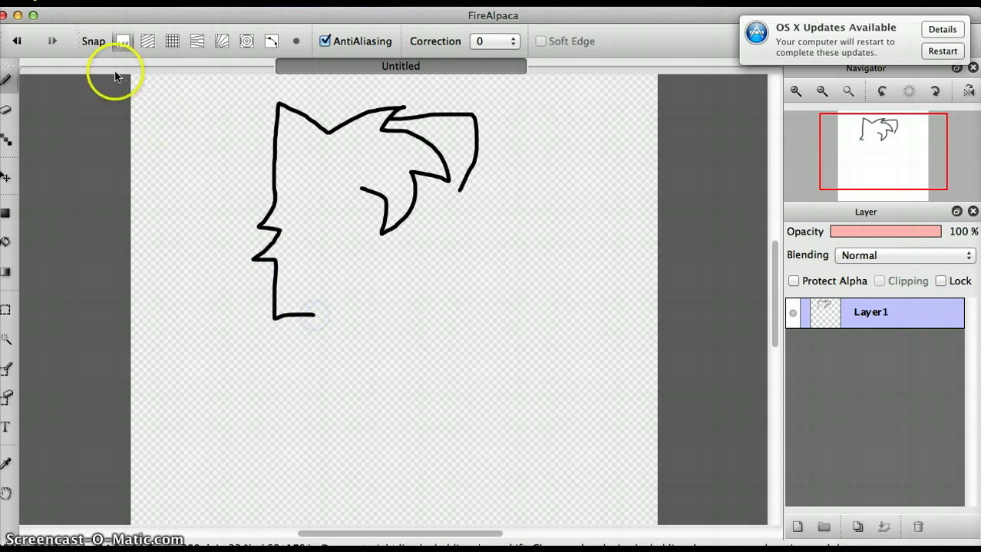
pyautogui.click(17, 40)
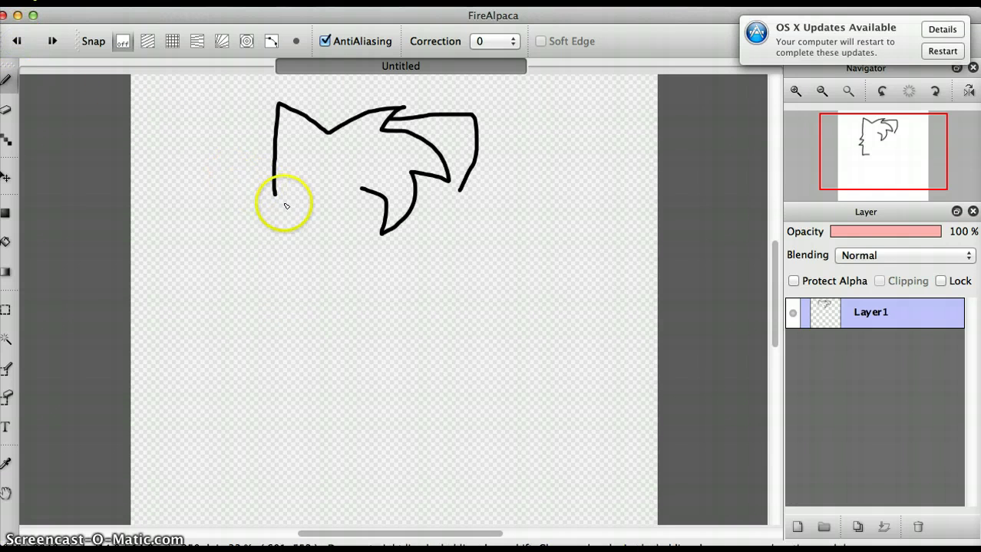
# Draw jagged cheek fur down both sides of the head and a narrower pair of jagged fur outlines beneath it
pyautogui.moveTo(275, 195)
pyautogui.mouseDown()
pyautogui.moveTo(253, 259)
pyautogui.moveTo(274, 253)
pyautogui.moveTo(272, 289)
pyautogui.moveTo(291, 280)
pyautogui.moveTo(293, 332)
pyautogui.moveTo(339, 328)
pyautogui.mouseUp()
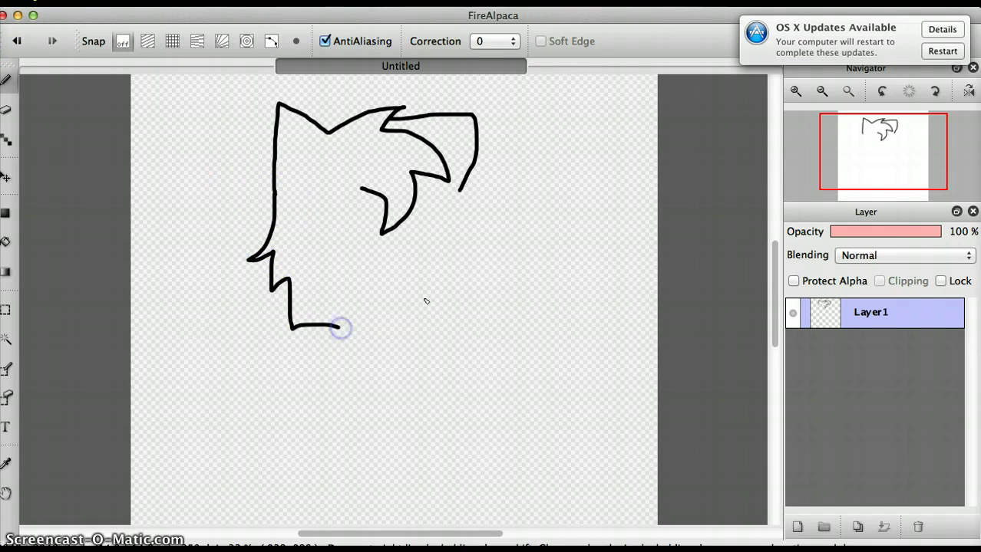
pyautogui.moveTo(463, 191)
pyautogui.mouseDown()
pyautogui.moveTo(485, 247)
pyautogui.moveTo(475, 251)
pyautogui.moveTo(478, 311)
pyautogui.moveTo(462, 303)
pyautogui.moveTo(467, 339)
pyautogui.moveTo(429, 344)
pyautogui.mouseUp()
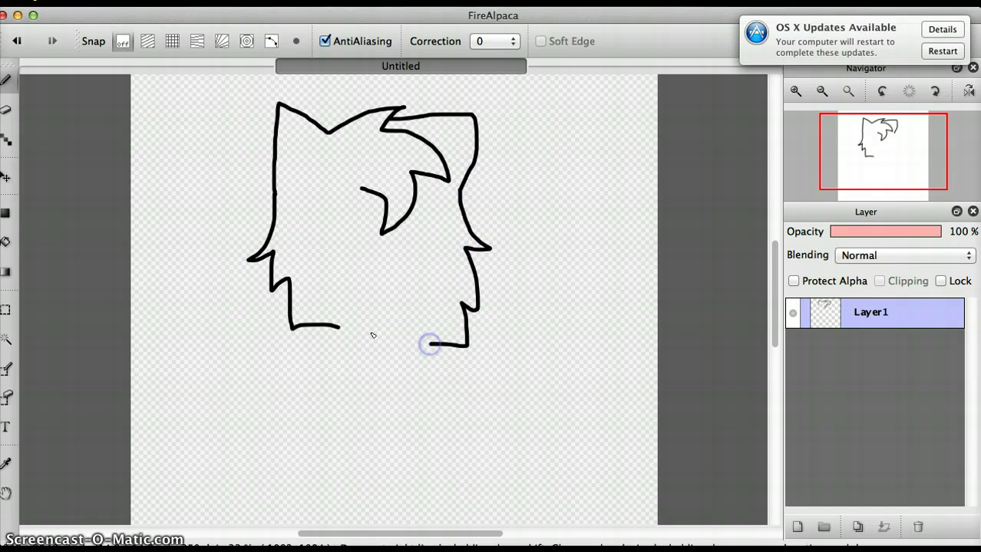
pyautogui.moveTo(317, 327)
pyautogui.mouseDown()
pyautogui.moveTo(284, 403)
pyautogui.moveTo(306, 396)
pyautogui.moveTo(303, 436)
pyautogui.moveTo(326, 417)
pyautogui.moveTo(350, 445)
pyautogui.mouseUp()
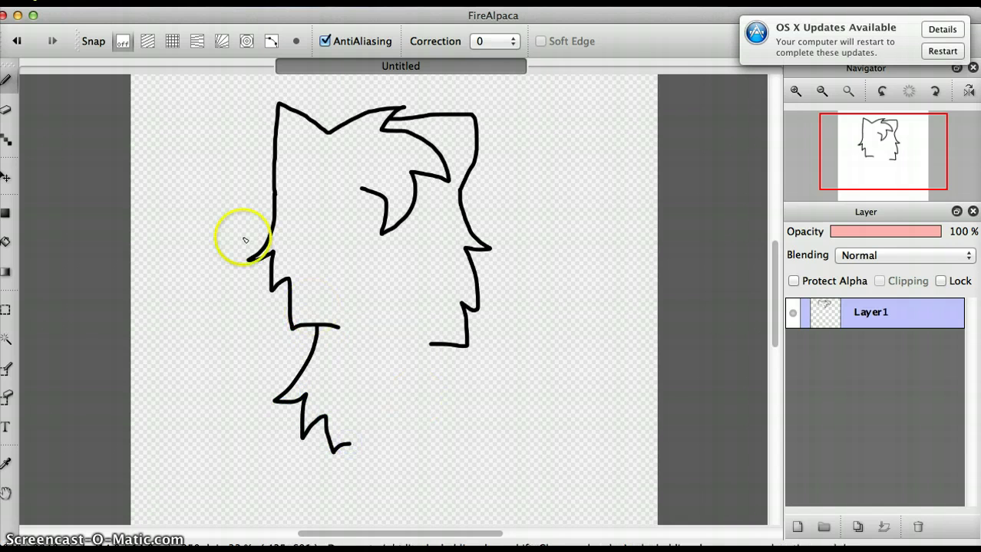
pyautogui.click(15, 42)
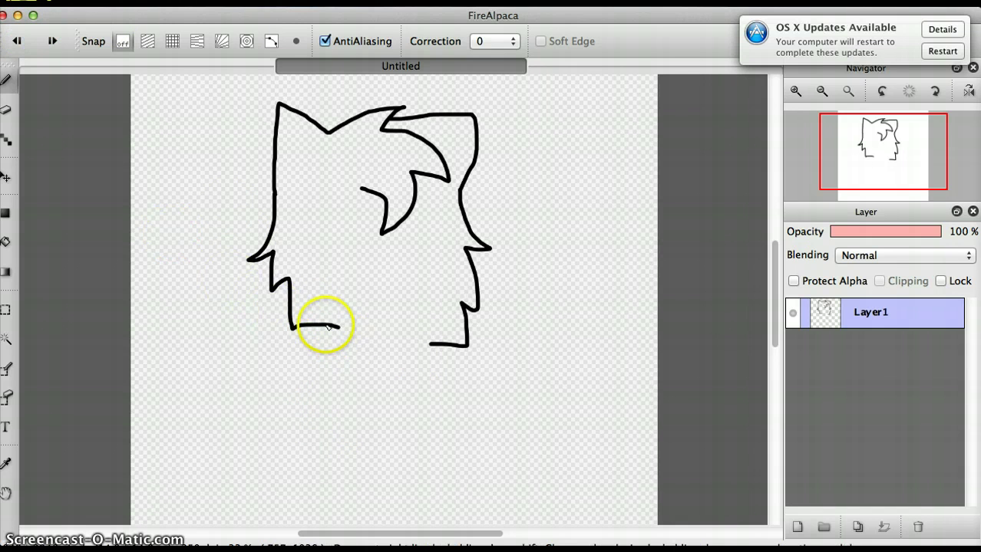
pyautogui.moveTo(328, 328); pyautogui.dragTo(305, 360)
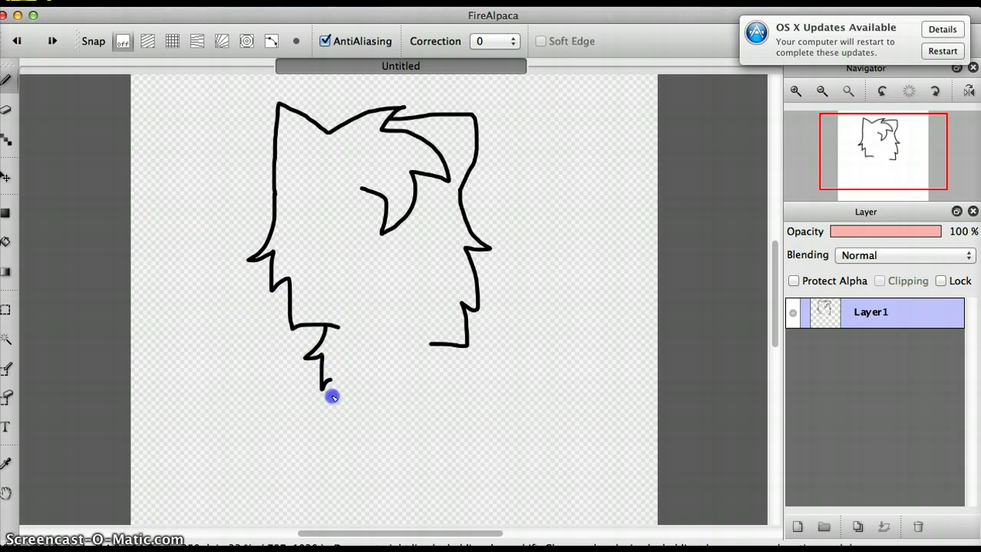
pyautogui.moveTo(331, 397)
pyautogui.mouseDown()
pyautogui.moveTo(331, 428)
pyautogui.moveTo(364, 427)
pyautogui.mouseUp()
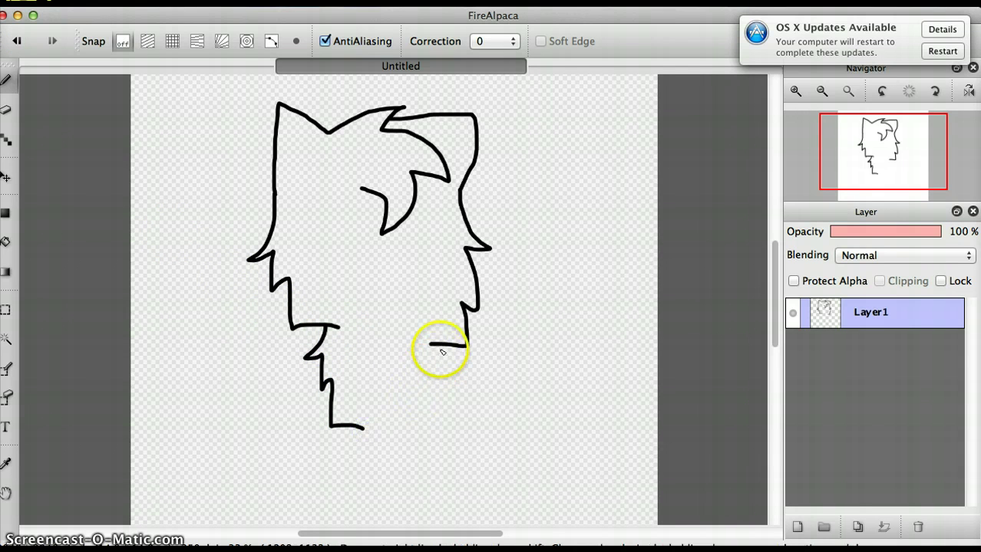
pyautogui.moveTo(442, 350)
pyautogui.mouseDown()
pyautogui.moveTo(445, 408)
pyautogui.moveTo(432, 405)
pyautogui.moveTo(417, 431)
pyautogui.mouseUp()
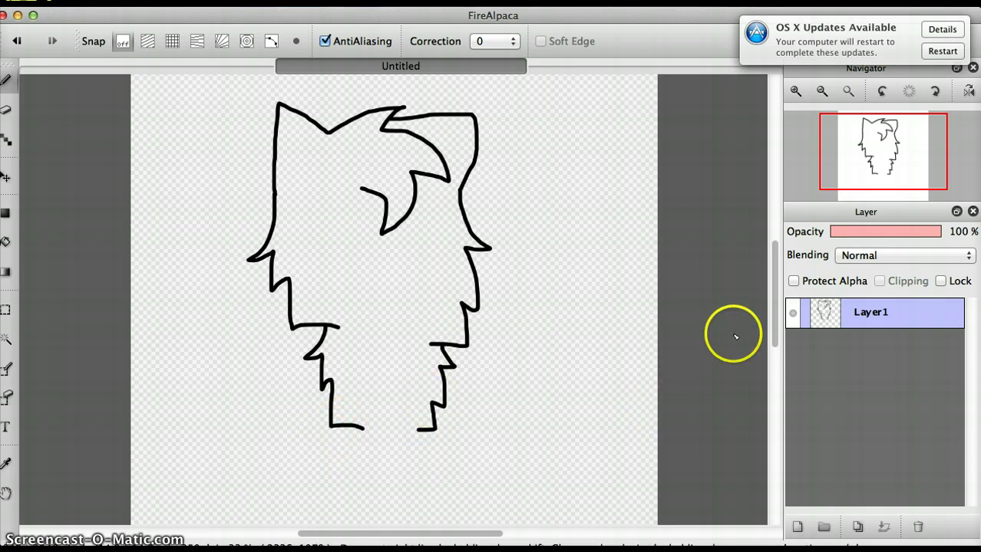
# Draw the two outer body lines from the lowest fur down to the canvas's lower edge, flaring slightly outward
pyautogui.moveTo(774, 311); pyautogui.dragTo(775, 344)
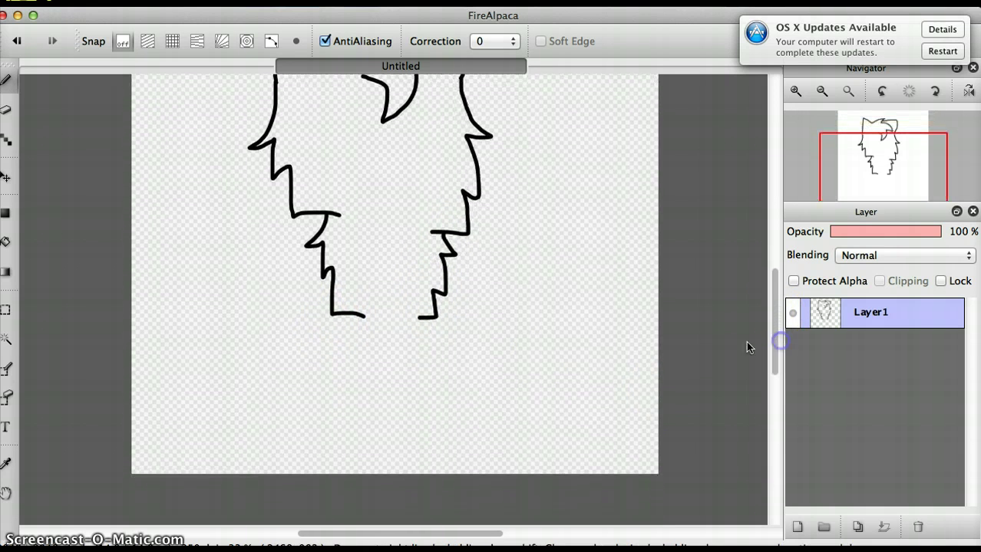
pyautogui.moveTo(340, 315); pyautogui.dragTo(313, 531)
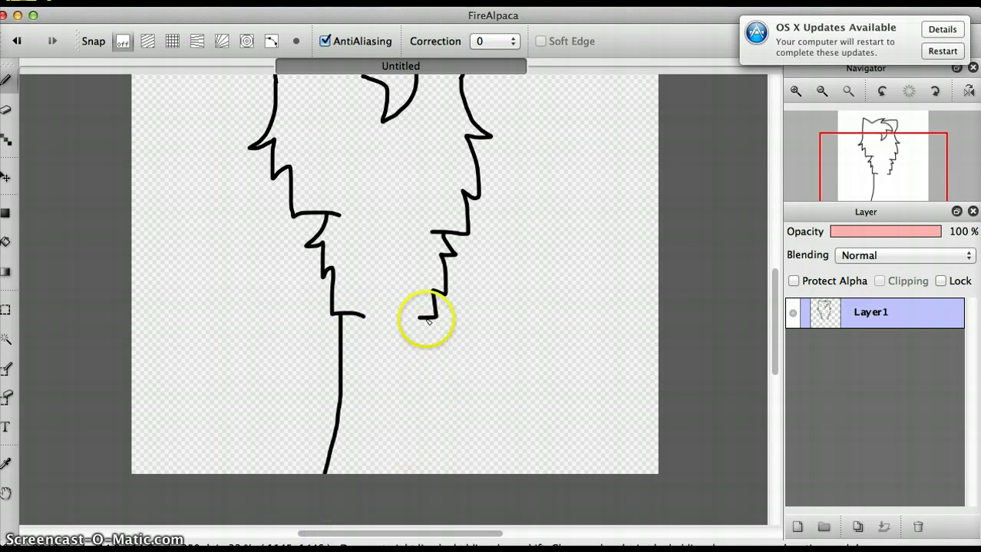
pyautogui.moveTo(427, 317)
pyautogui.mouseDown()
pyautogui.moveTo(428, 379)
pyautogui.moveTo(454, 477)
pyautogui.mouseUp()
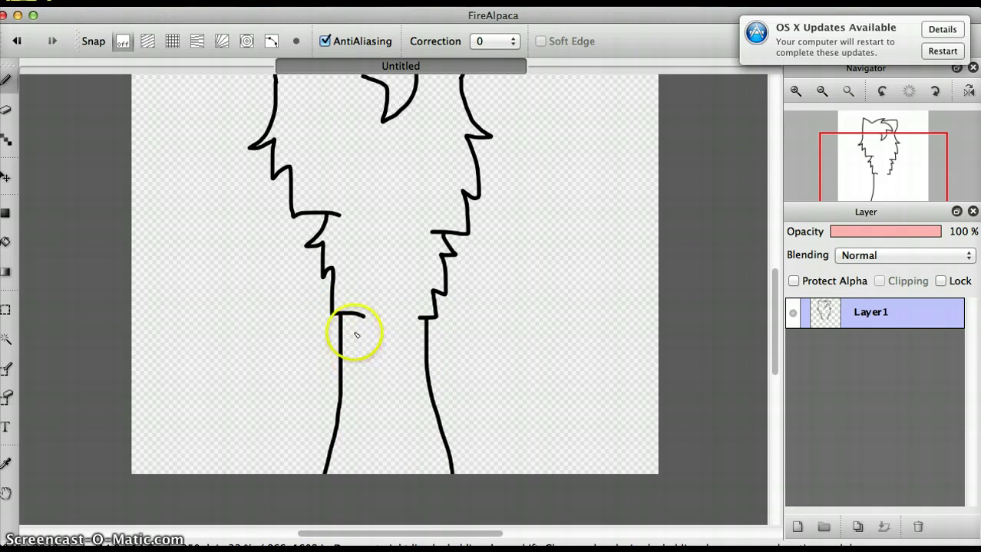
# Draw two inner body lines between the outer ones, running from just below the fur to the canvas's lower edge
pyautogui.moveTo(348, 334); pyautogui.dragTo(353, 483)
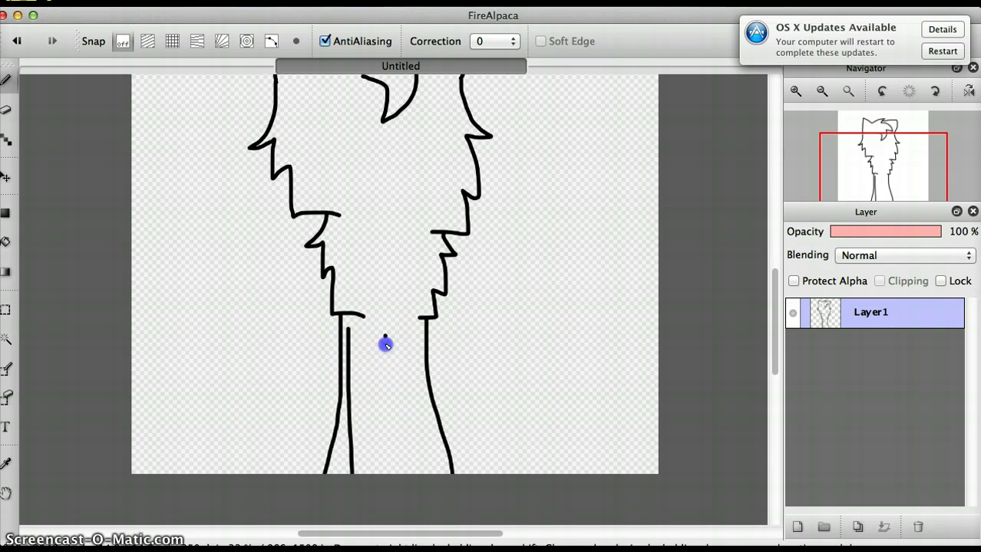
pyautogui.moveTo(385, 336); pyautogui.dragTo(407, 519)
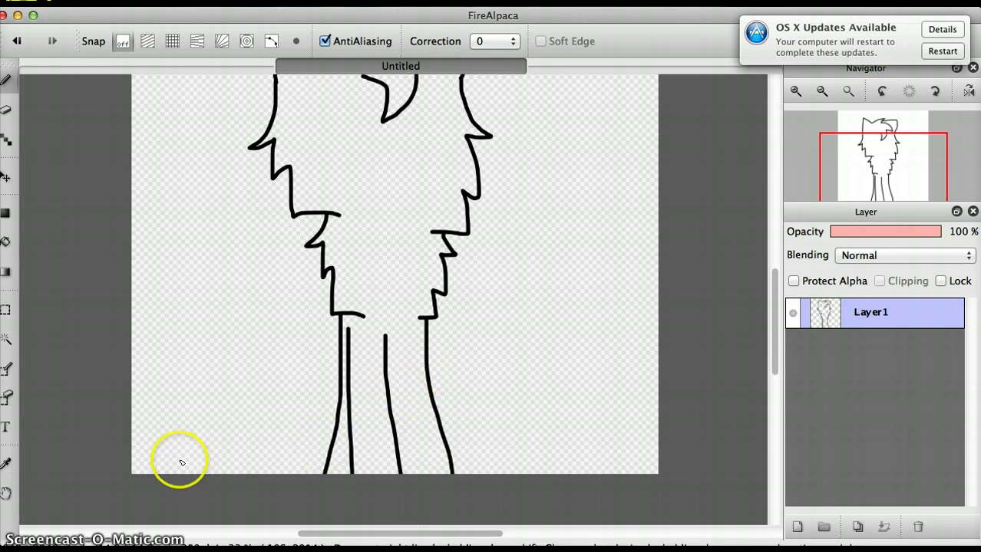
pyautogui.click(16, 41)
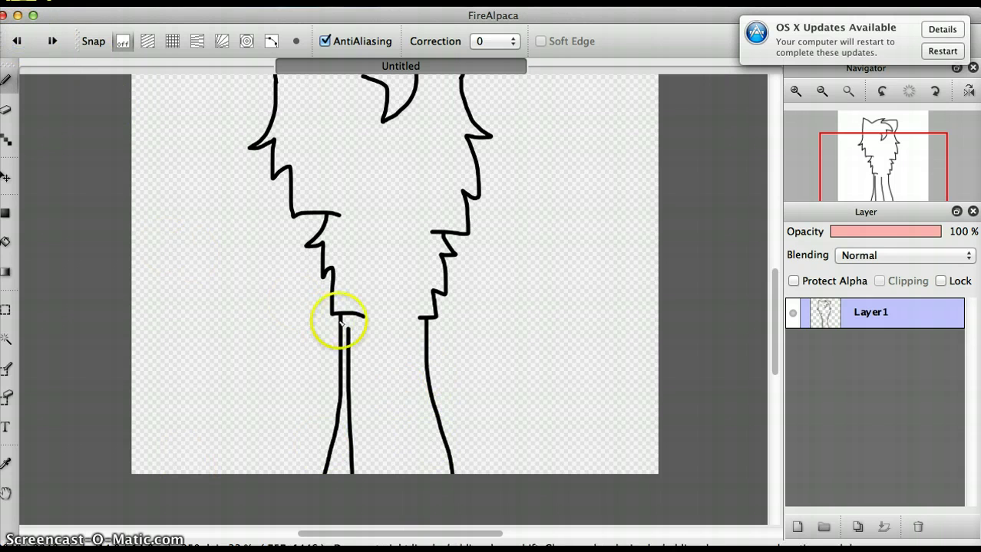
pyautogui.moveTo(385, 335); pyautogui.dragTo(403, 487)
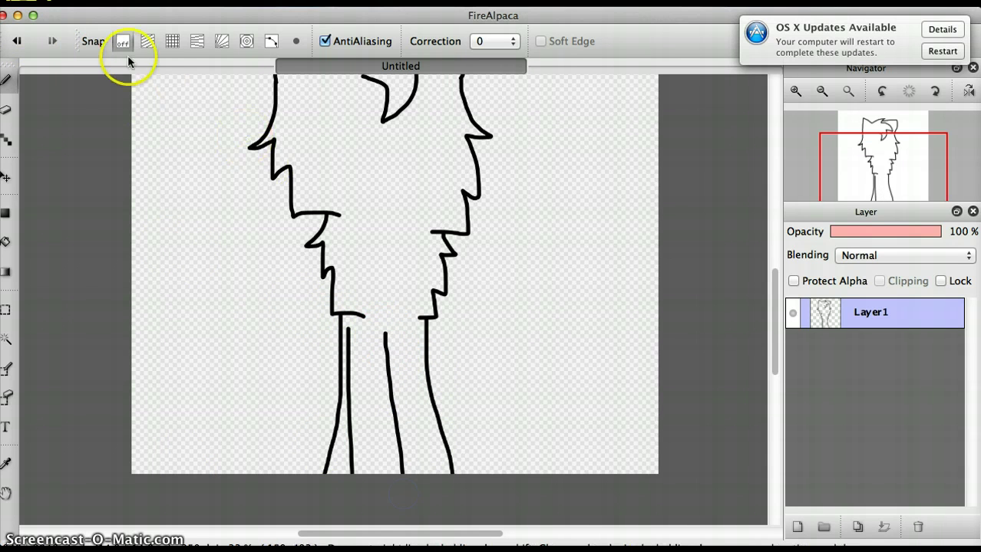
pyautogui.click(20, 42)
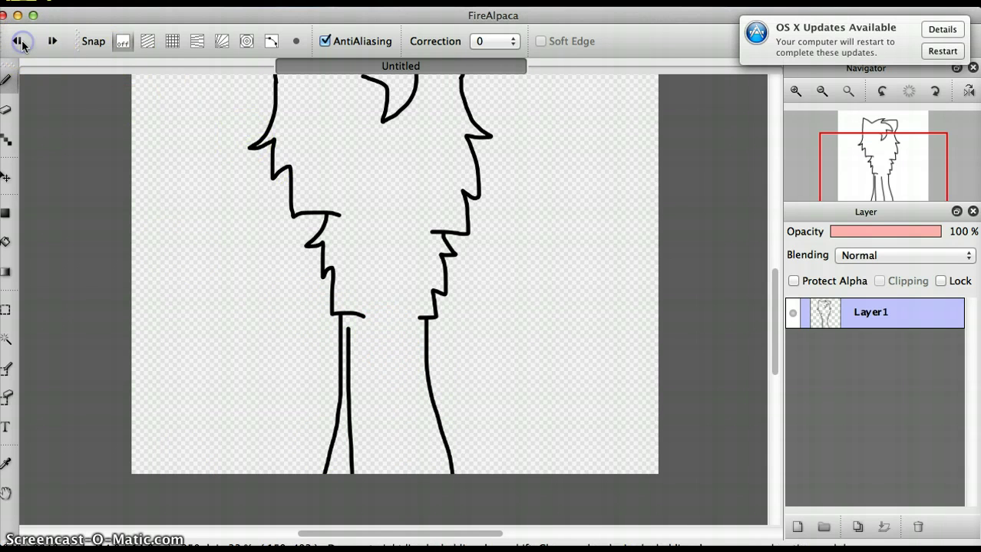
pyautogui.click(385, 330)
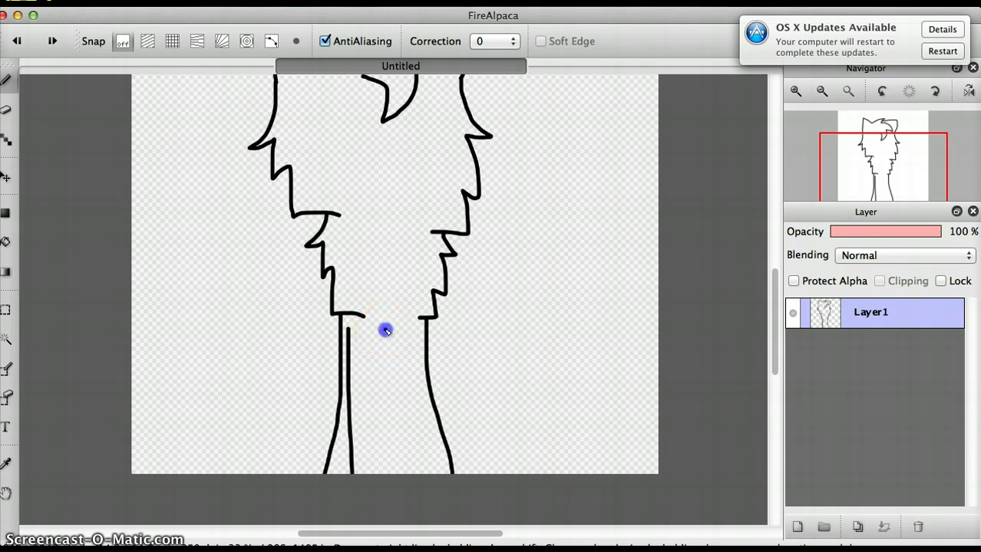
pyautogui.moveTo(389, 365); pyautogui.dragTo(399, 457)
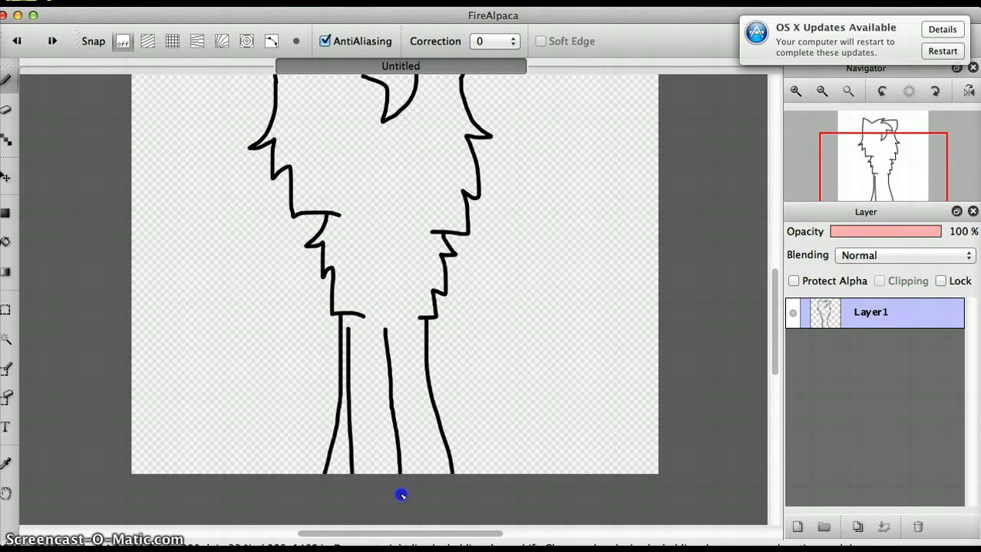
pyautogui.moveTo(401, 496); pyautogui.dragTo(403, 496)
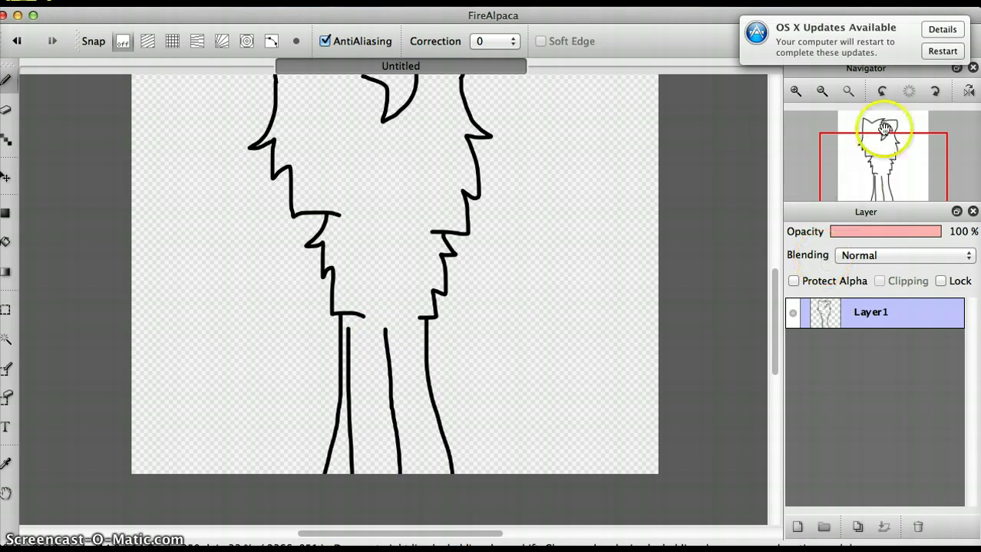
# Erase the upper part of the right outer body line just below the fur to open a gap
pyautogui.click(6, 110)
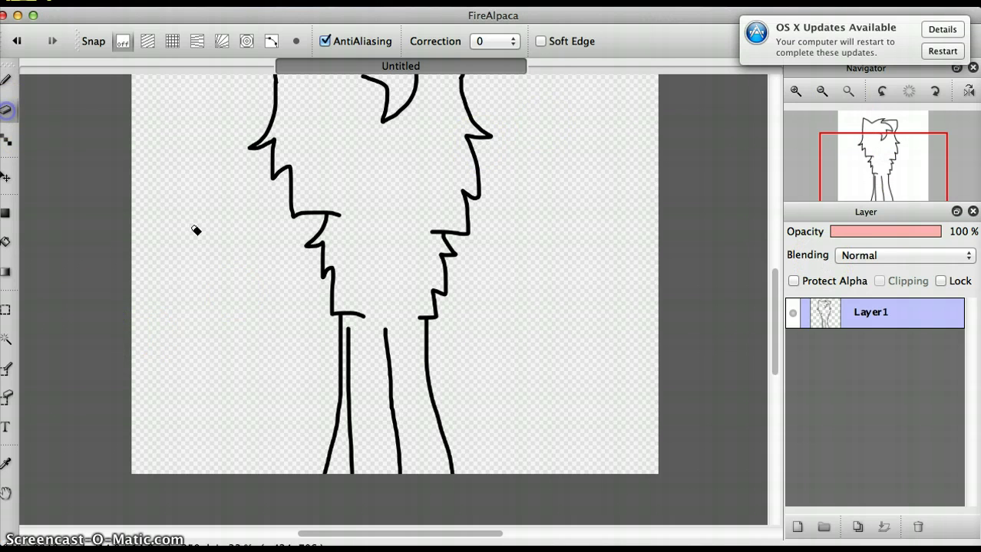
pyautogui.moveTo(426, 342); pyautogui.dragTo(435, 388)
pyautogui.moveTo(453, 423); pyautogui.dragTo(454, 420)
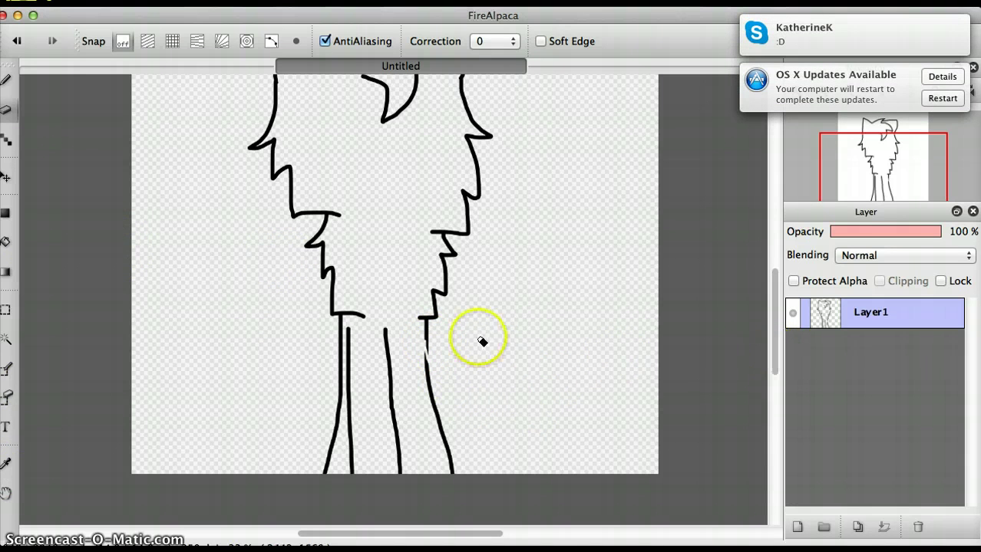
pyautogui.moveTo(446, 331)
pyautogui.mouseDown()
pyautogui.moveTo(425, 336)
pyautogui.moveTo(430, 352)
pyautogui.mouseUp()
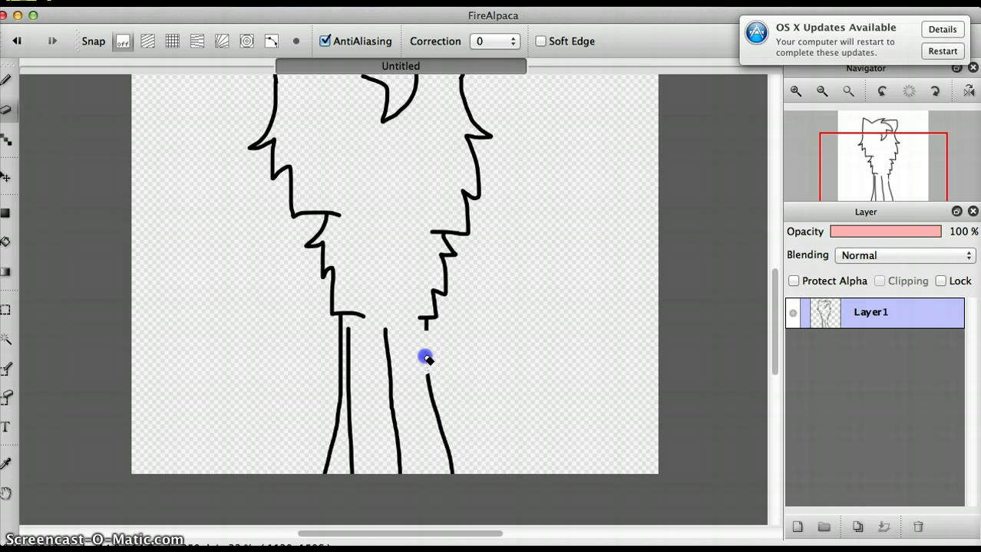
# Draw a raised curved limb with a rounded end from the gap, adding a small thumb-like shape on its inner edge
pyautogui.click(6, 80)
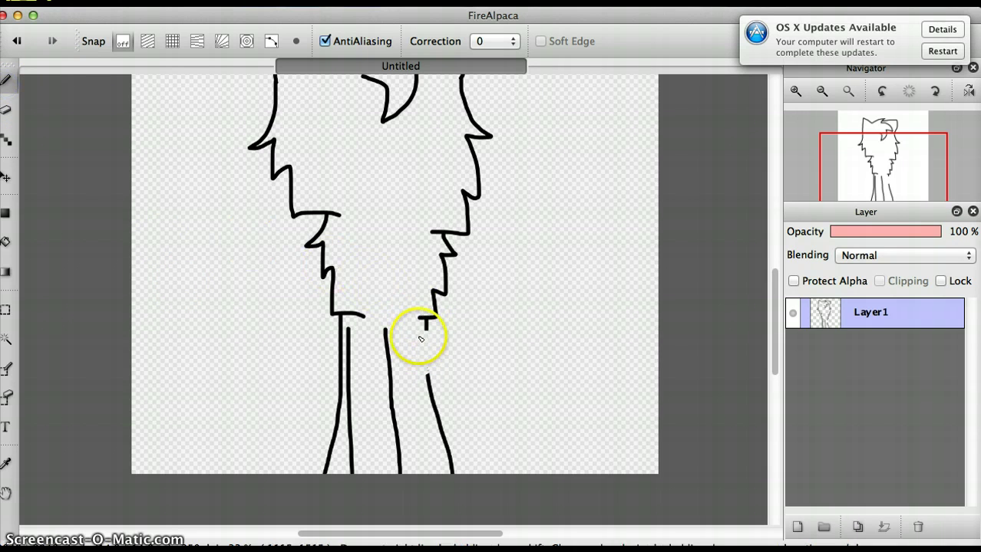
pyautogui.moveTo(427, 331)
pyautogui.mouseDown()
pyautogui.moveTo(476, 297)
pyautogui.moveTo(508, 243)
pyautogui.moveTo(533, 231)
pyautogui.mouseUp()
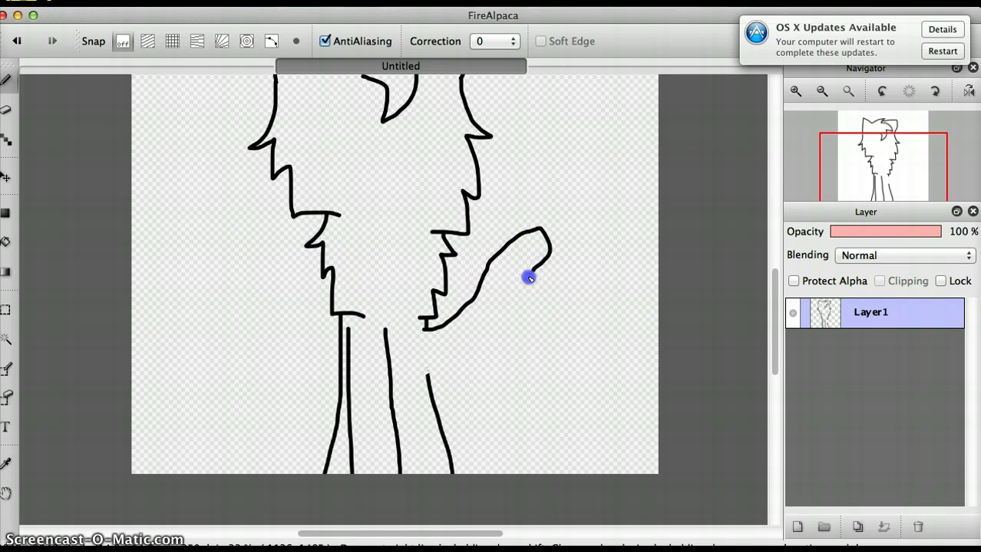
pyautogui.moveTo(529, 278)
pyautogui.mouseDown()
pyautogui.moveTo(482, 337)
pyautogui.moveTo(428, 363)
pyautogui.mouseUp()
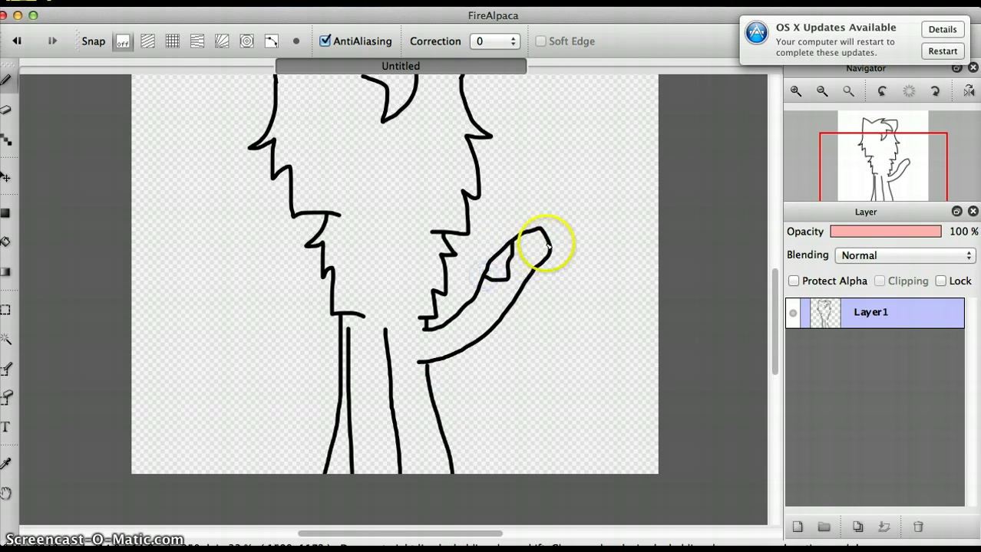
pyautogui.click(541, 239)
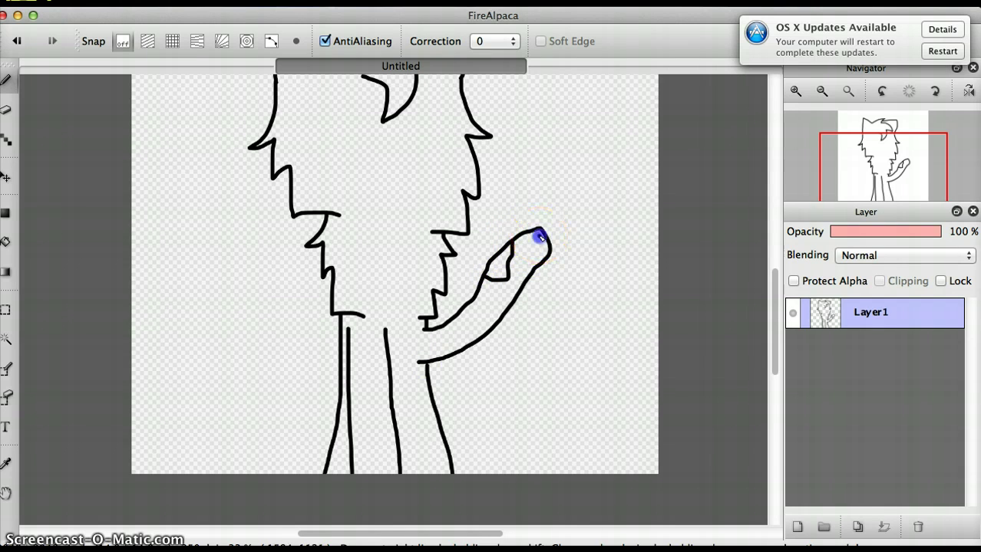
pyautogui.moveTo(541, 170); pyautogui.dragTo(556, 199)
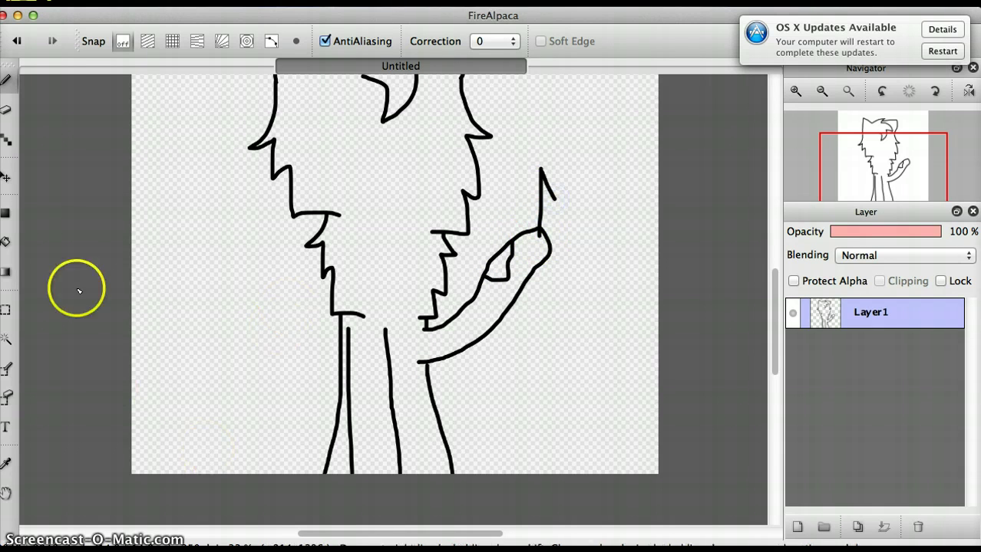
pyautogui.click(17, 40)
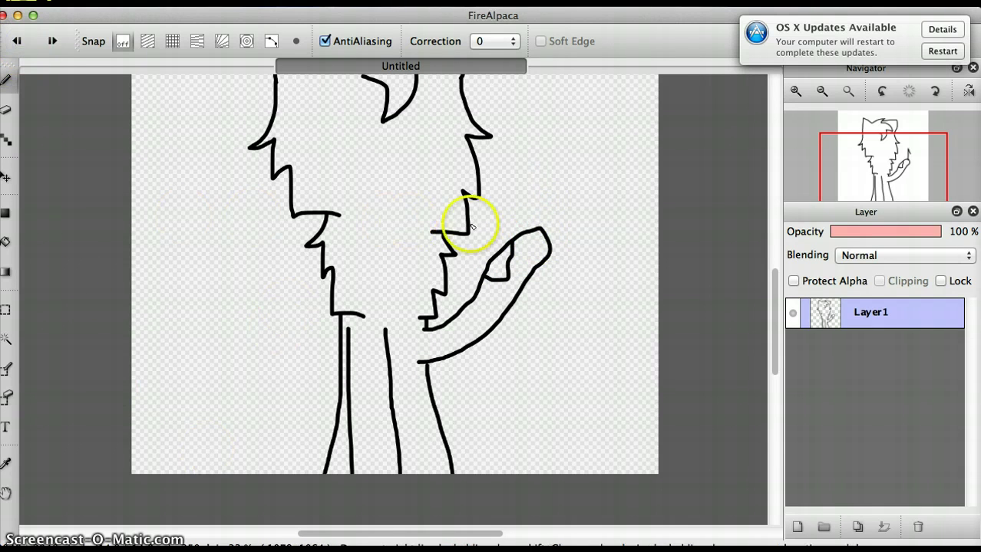
# Draw a cluster of short, solid black pointed spikes on the rounded end of the raised limb
pyautogui.click(539, 238)
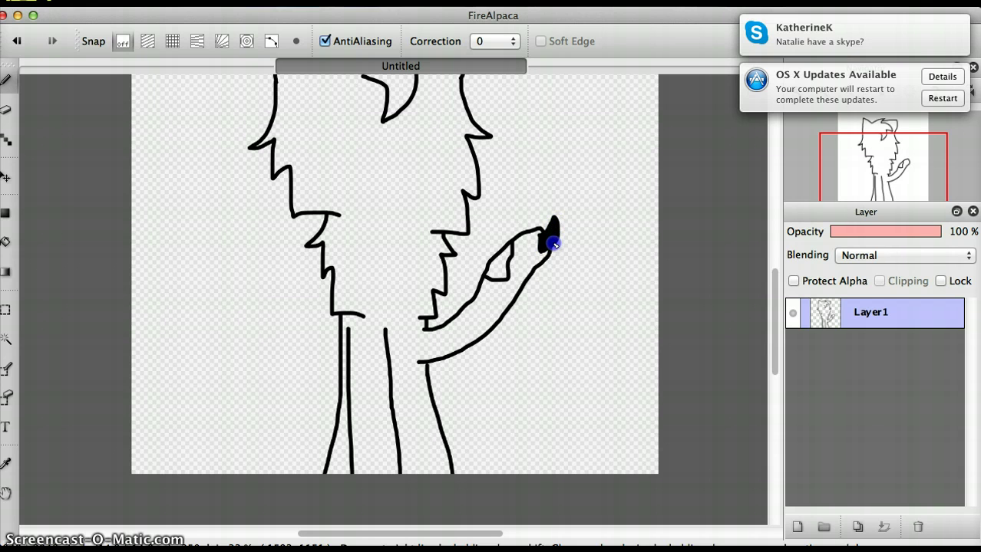
pyautogui.moveTo(536, 230); pyautogui.dragTo(535, 214)
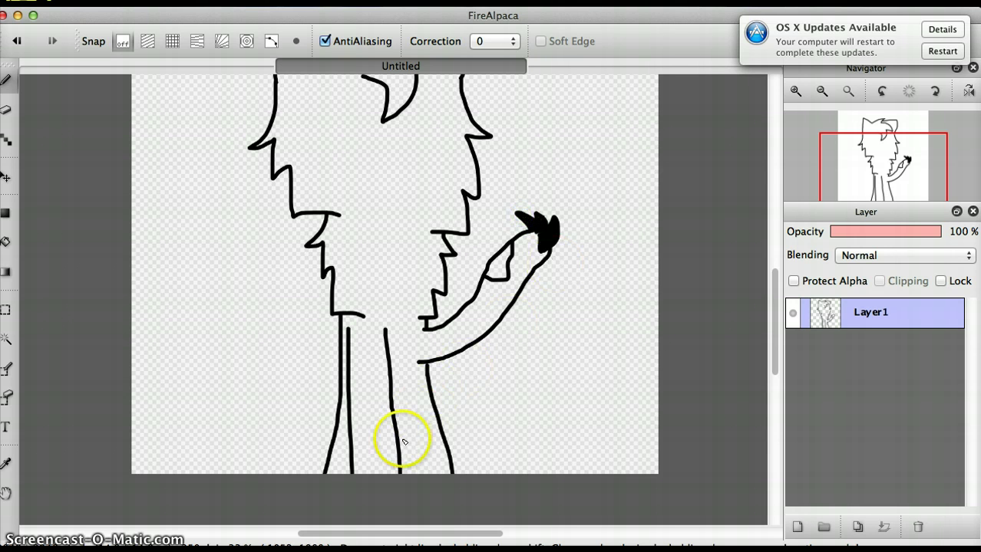
pyautogui.moveTo(463, 471)
pyautogui.mouseDown()
pyautogui.moveTo(478, 409)
pyautogui.moveTo(520, 329)
pyautogui.moveTo(519, 373)
pyautogui.moveTo(535, 342)
pyautogui.moveTo(562, 242)
pyautogui.moveTo(574, 264)
pyautogui.moveTo(594, 194)
pyautogui.moveTo(612, 179)
pyautogui.moveTo(617, 252)
pyautogui.moveTo(563, 388)
pyautogui.mouseUp()
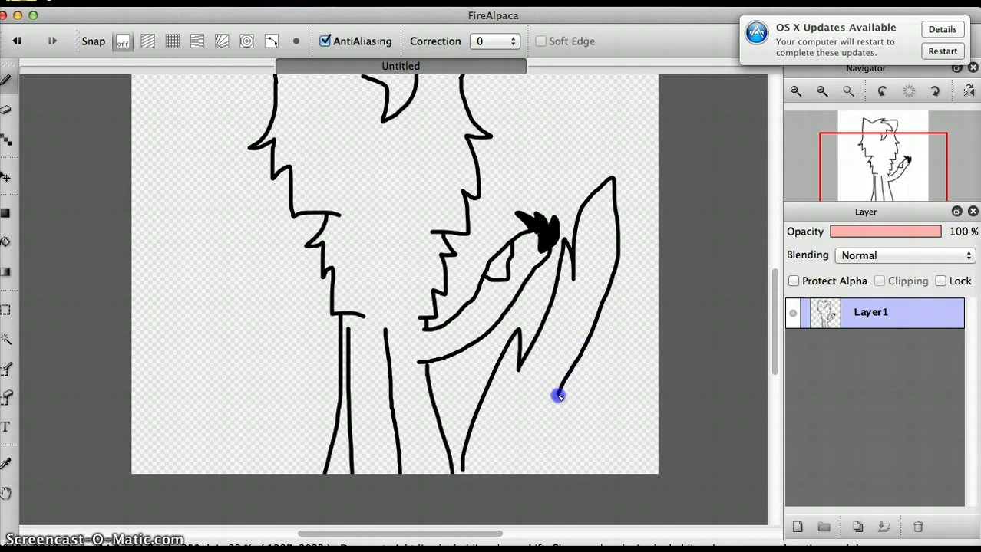
pyautogui.click(16, 41)
pyautogui.click(16, 41)
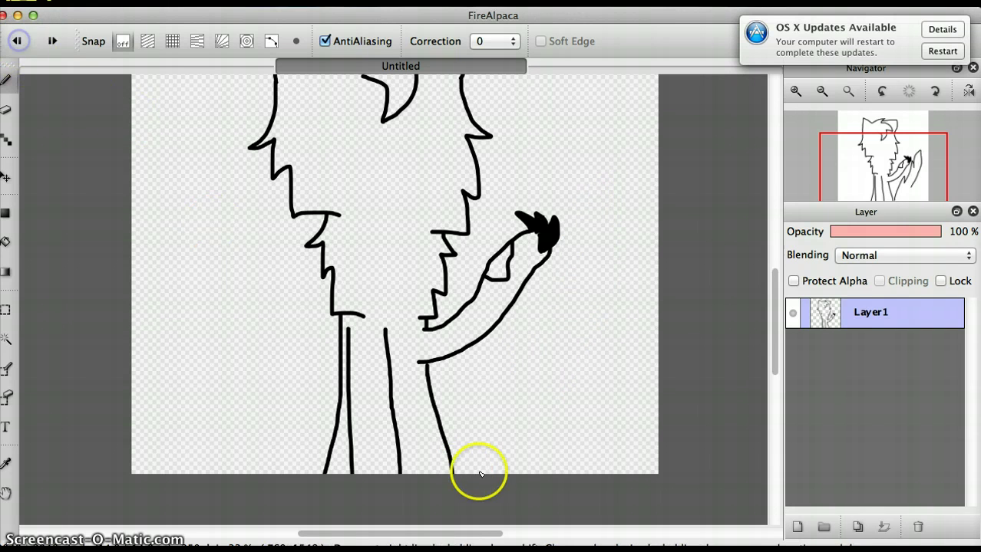
# Draw a large upright tail with jagged fur notches beside the raised limb, then erase and redraw the lower part of its outer edge
pyautogui.moveTo(480, 475)
pyautogui.mouseDown()
pyautogui.moveTo(554, 335)
pyautogui.moveTo(552, 361)
pyautogui.moveTo(591, 230)
pyautogui.moveTo(602, 247)
pyautogui.moveTo(633, 182)
pyautogui.moveTo(641, 306)
pyautogui.moveTo(602, 434)
pyautogui.mouseUp()
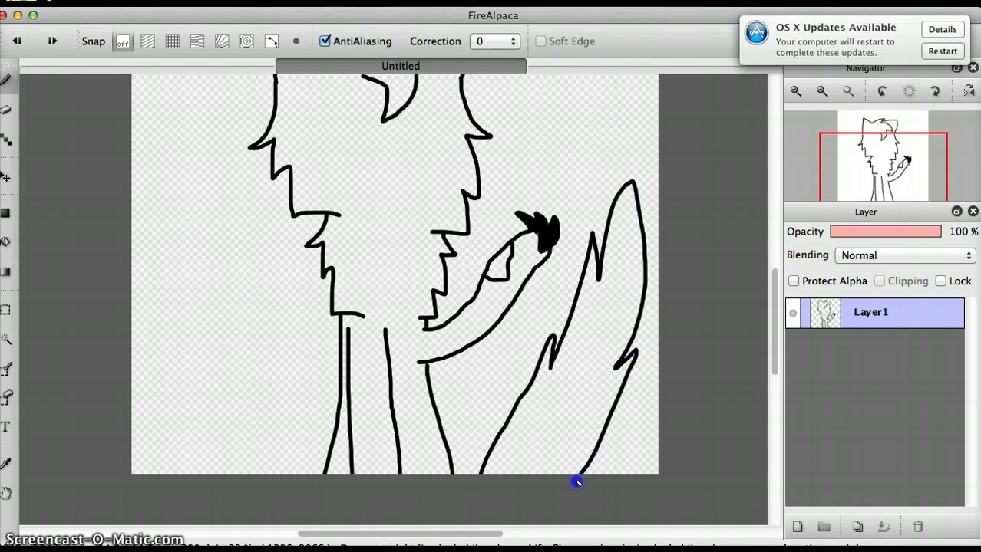
pyautogui.click(4, 111)
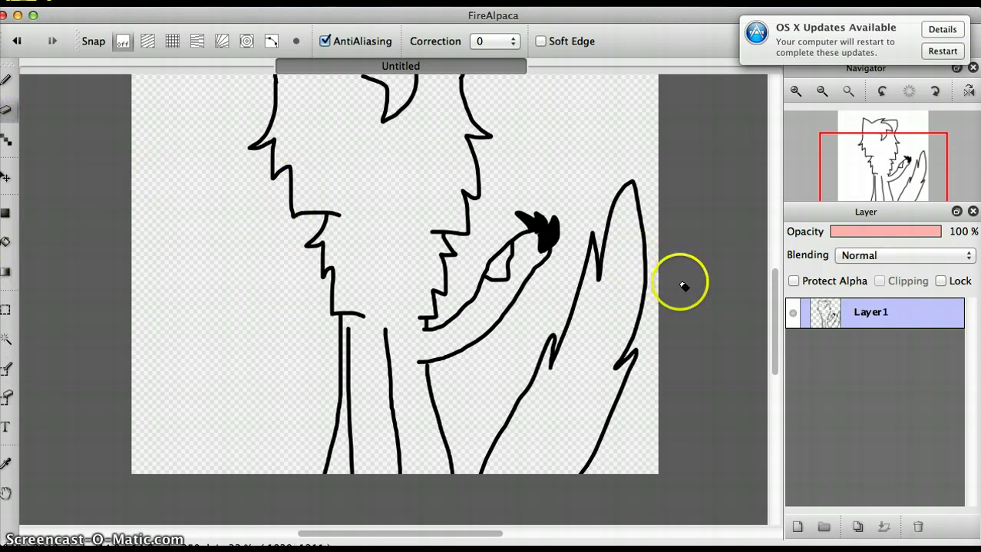
pyautogui.click(611, 410)
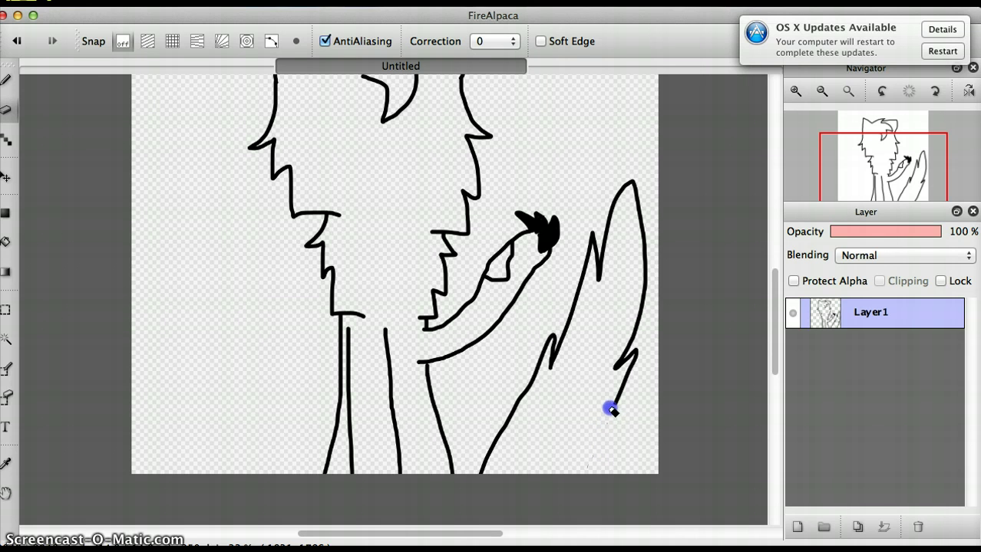
pyautogui.click(6, 79)
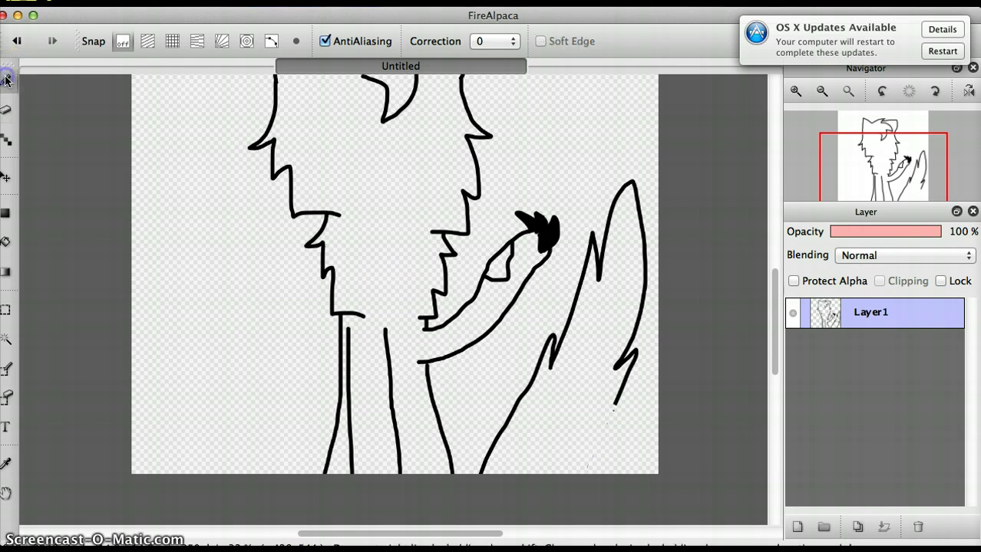
pyautogui.moveTo(615, 402); pyautogui.dragTo(578, 464)
pyautogui.moveTo(555, 499); pyautogui.dragTo(554, 499)
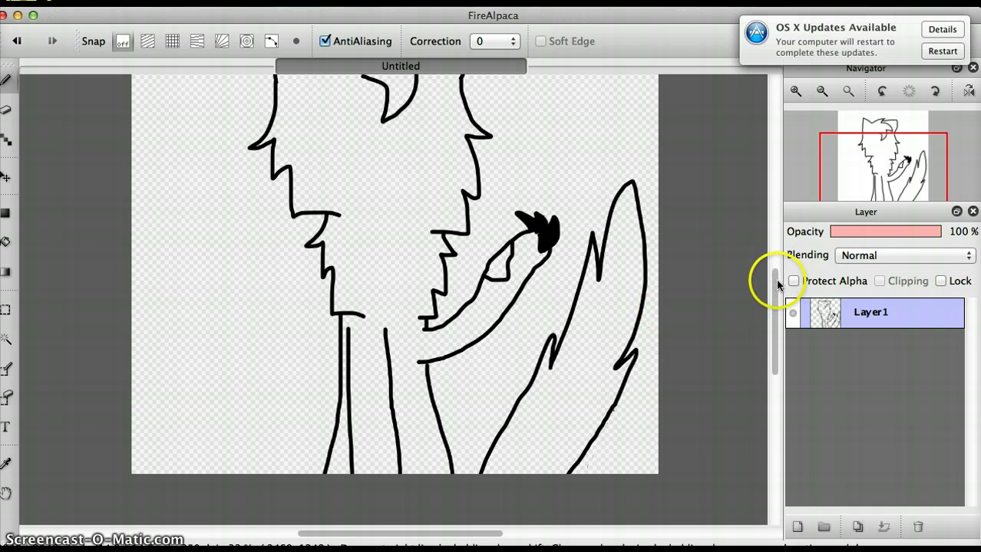
# Draw a short vertical inner line in the left ear, then try a closed-eye curve on the face and undo it
pyautogui.moveTo(771, 280)
pyautogui.mouseDown()
pyautogui.moveTo(770, 241)
pyautogui.moveTo(775, 256)
pyautogui.mouseUp()
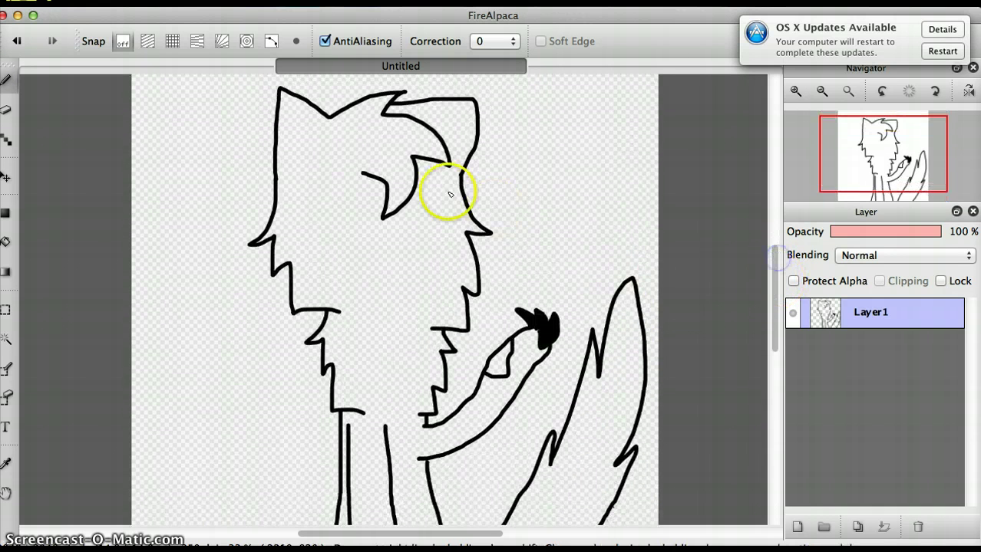
pyautogui.moveTo(286, 107); pyautogui.dragTo(286, 169)
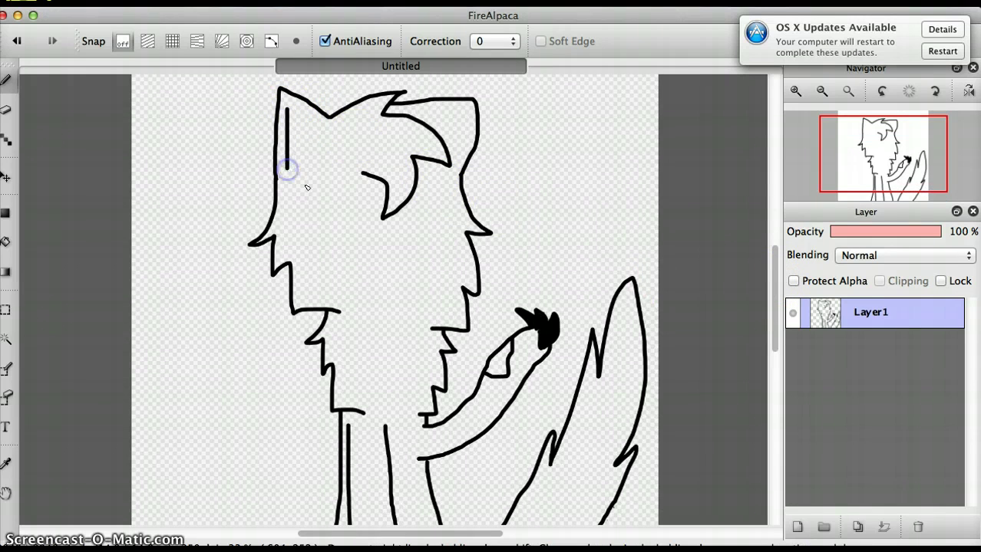
pyautogui.moveTo(330, 201); pyautogui.dragTo(369, 203)
pyautogui.click(17, 41)
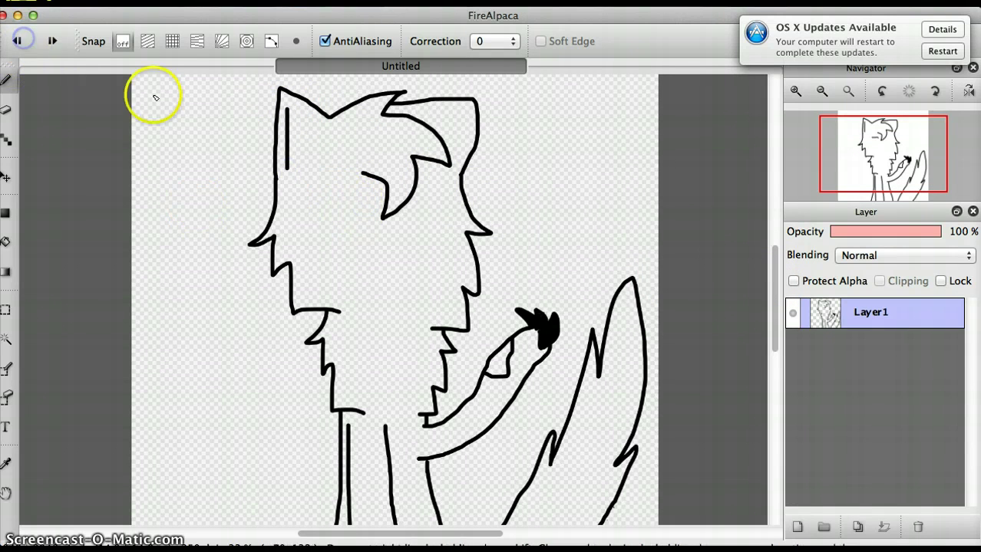
# Draw a curved closed eye and a round open eye, adding thick black corners, a lash tip on each, and vertical lines inside the open one
pyautogui.scroll(2, 378, 190)
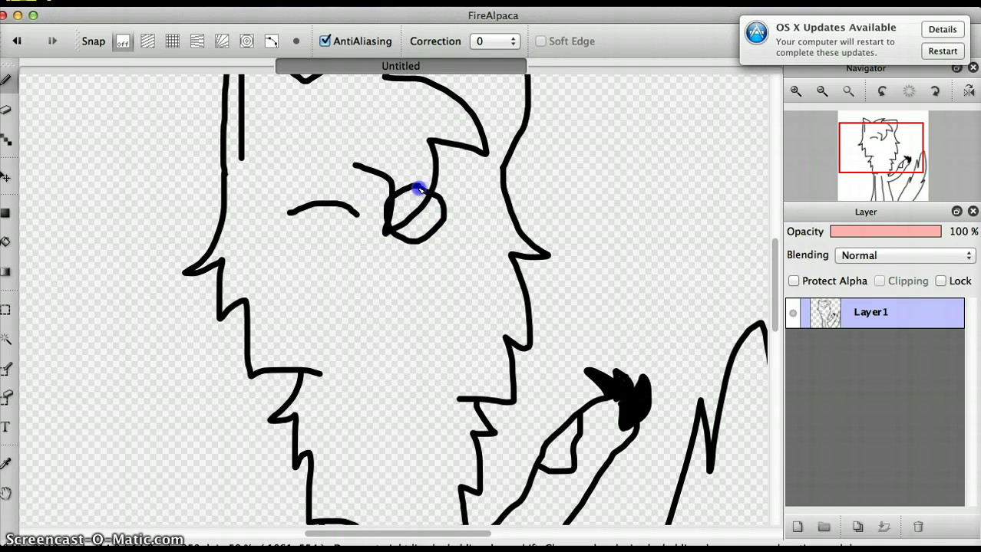
pyautogui.moveTo(393, 212); pyautogui.dragTo(385, 229)
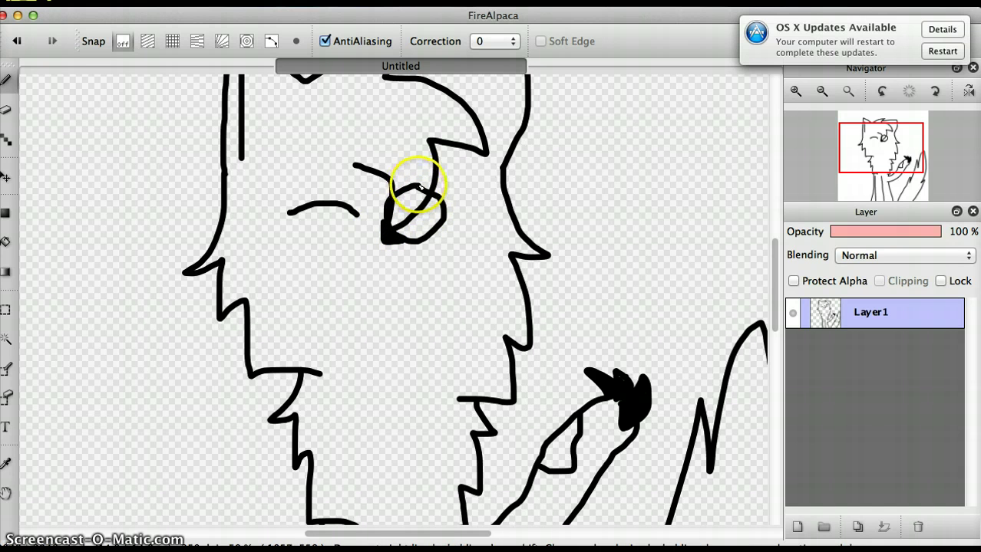
pyautogui.moveTo(420, 187); pyautogui.dragTo(442, 187)
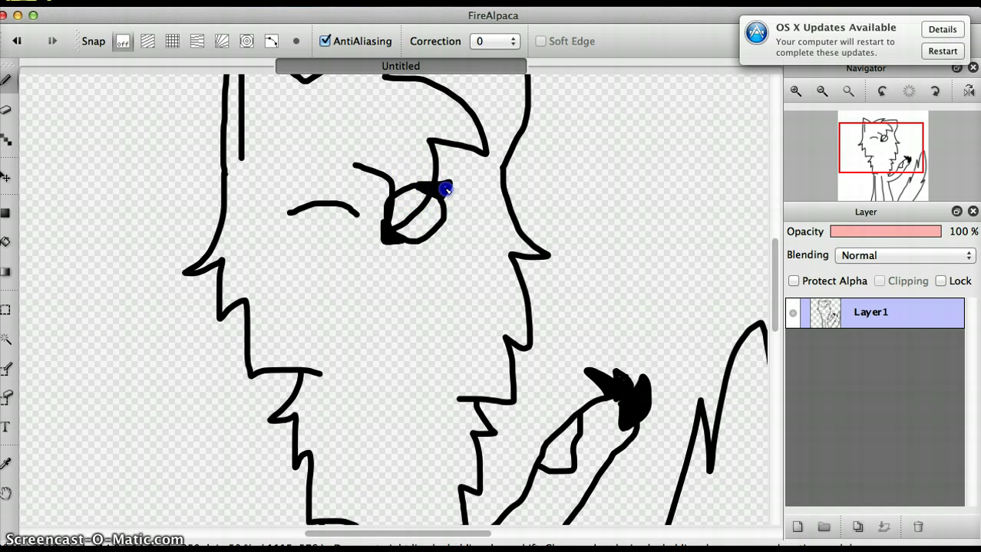
pyautogui.click(400, 194)
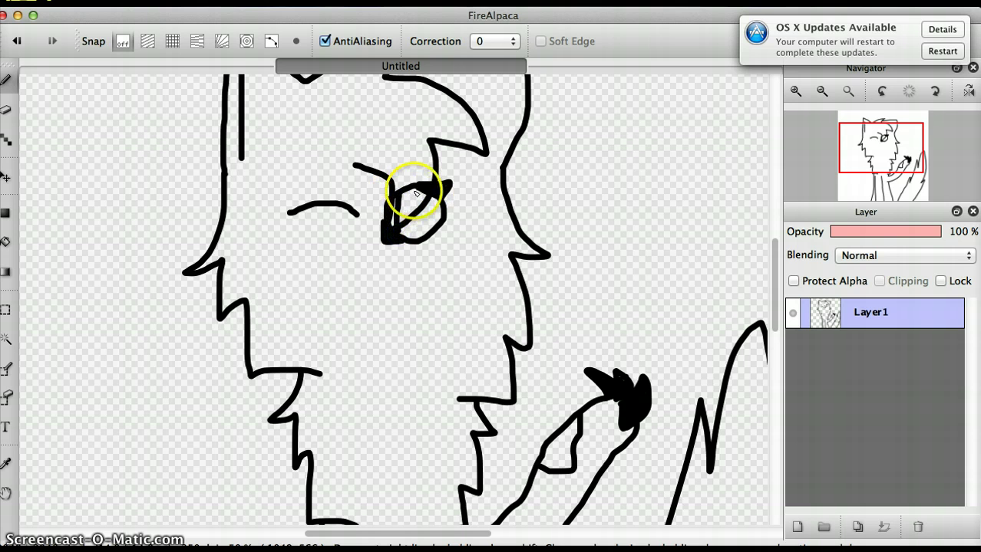
pyautogui.click(414, 191)
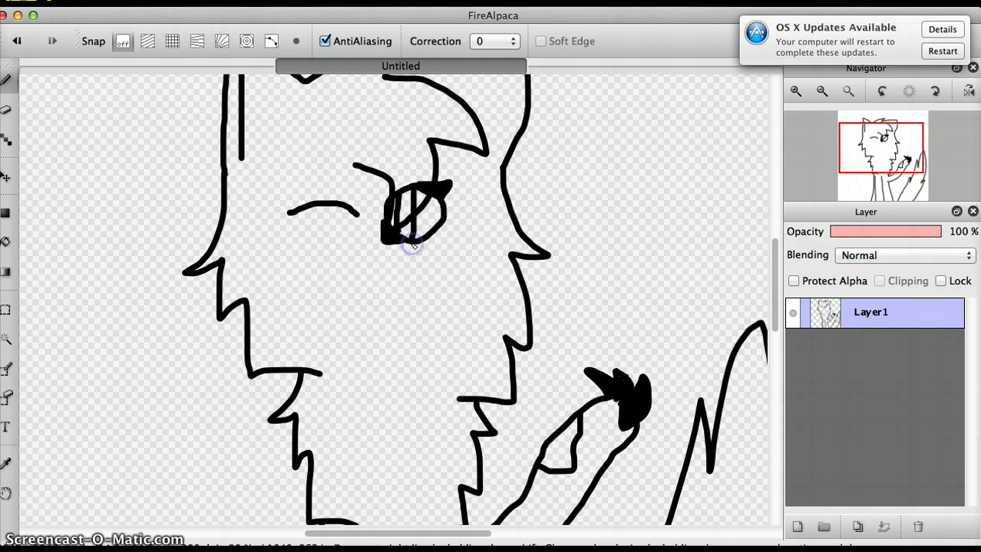
pyautogui.click(289, 215)
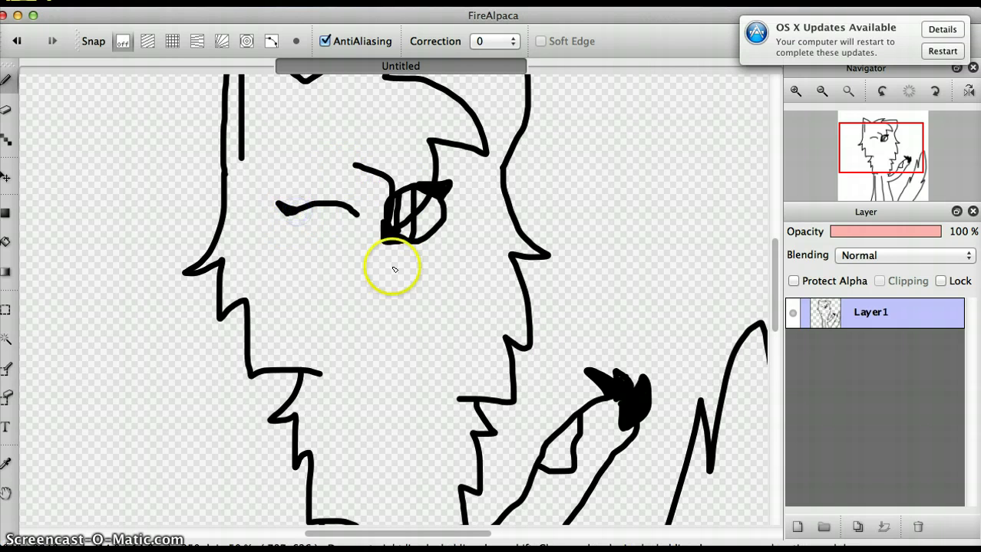
# Draw a small squarish nose outline below the eyes and a short curved smile beneath it
pyautogui.moveTo(370, 268); pyautogui.dragTo(375, 267)
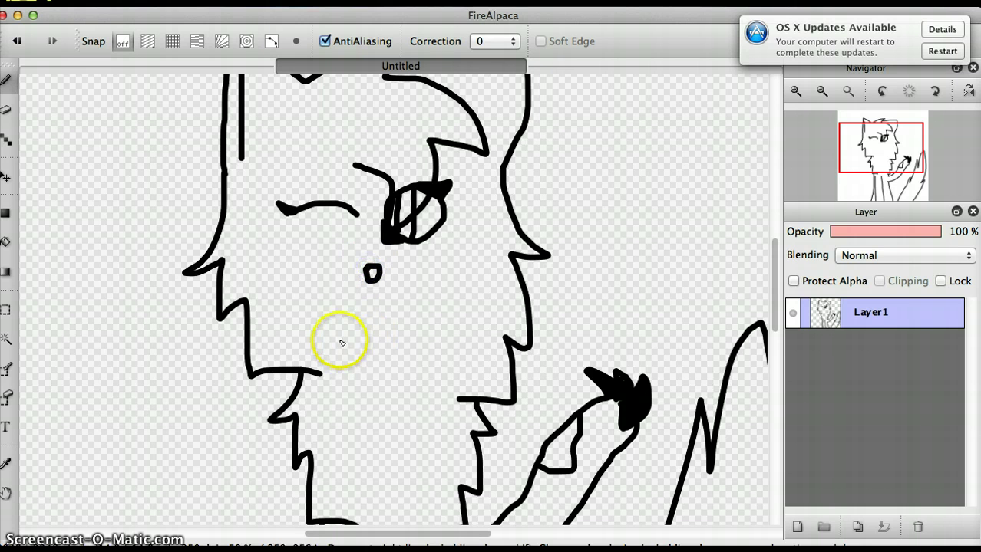
pyautogui.moveTo(338, 340); pyautogui.dragTo(355, 353)
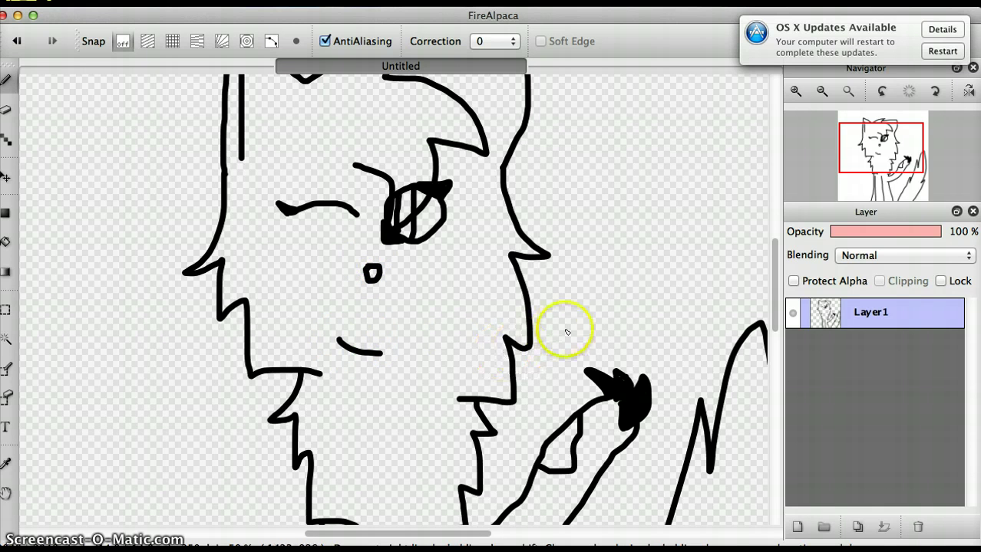
# Add another solid black spike between the existing ones on the tip of the raised limb
pyautogui.moveTo(629, 390); pyautogui.dragTo(625, 384)
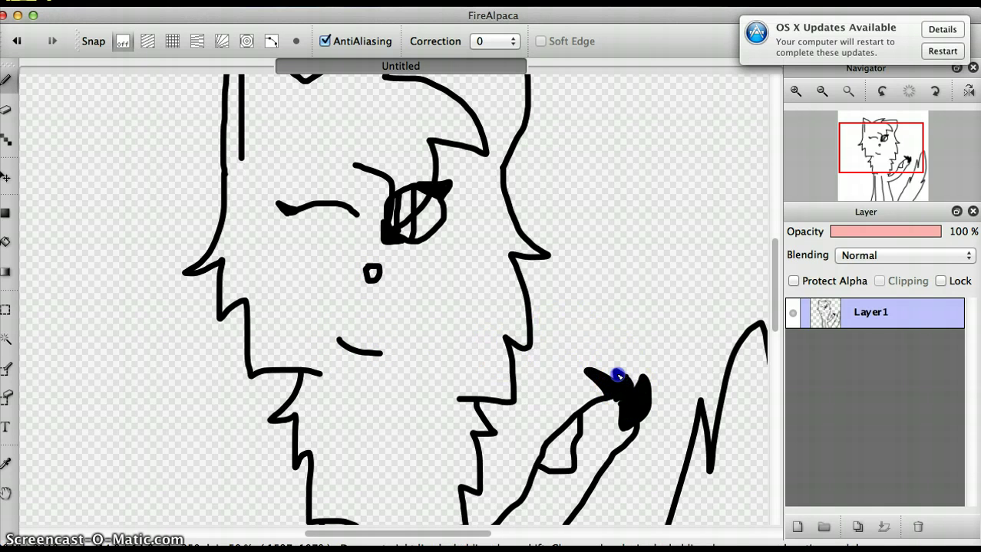
pyautogui.scroll(1, 531, 314)
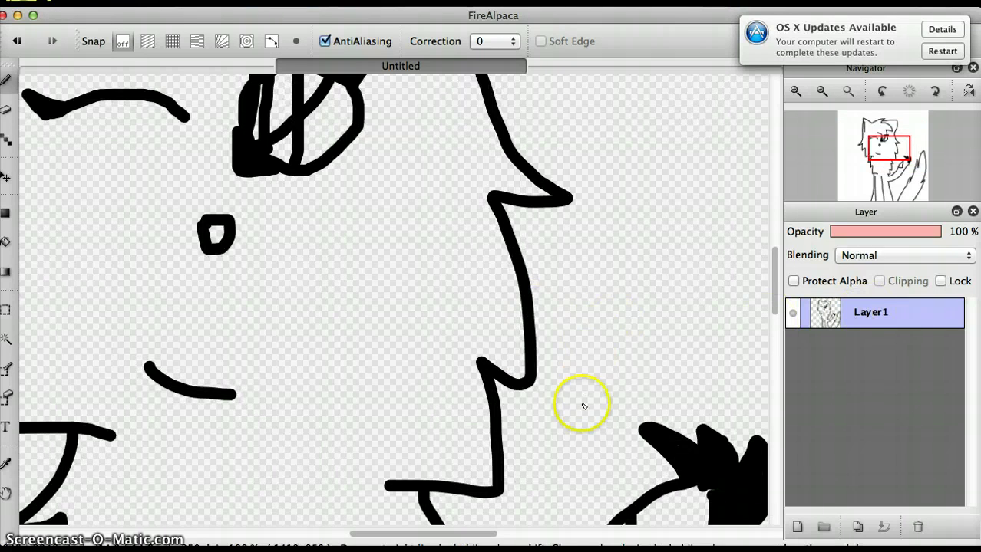
pyautogui.scroll(3, 583, 409)
pyautogui.scroll(-6, 584, 412)
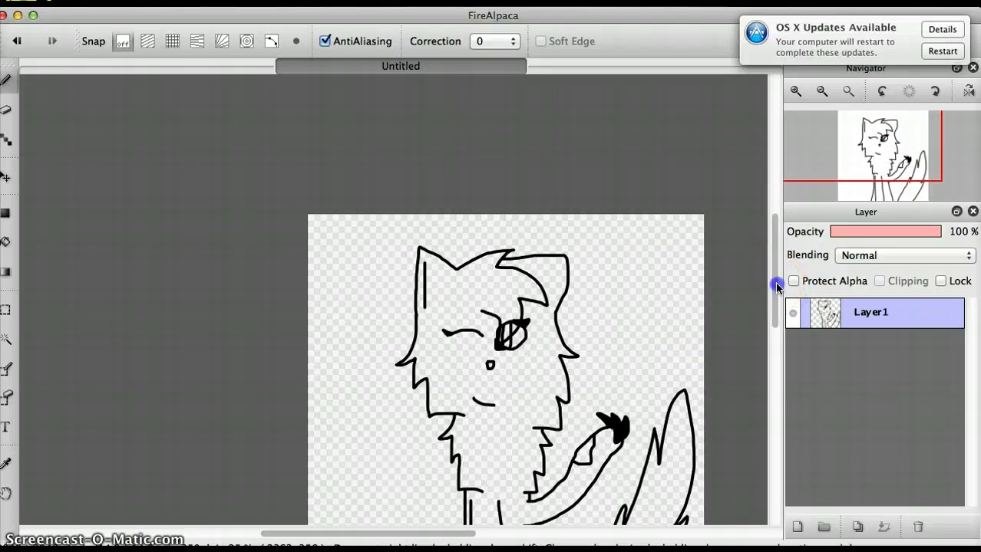
pyautogui.moveTo(775, 280); pyautogui.dragTo(777, 319)
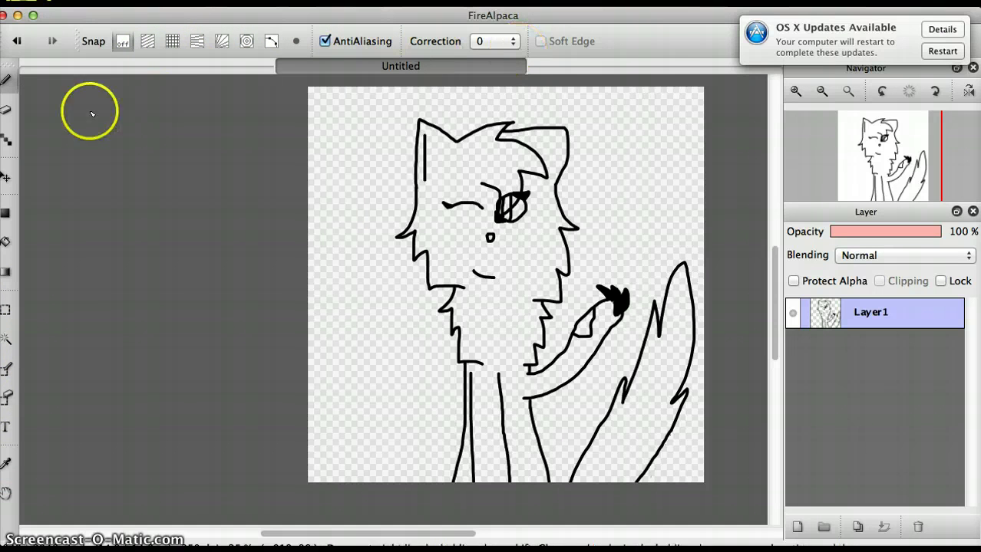
pyautogui.click(41, 81)
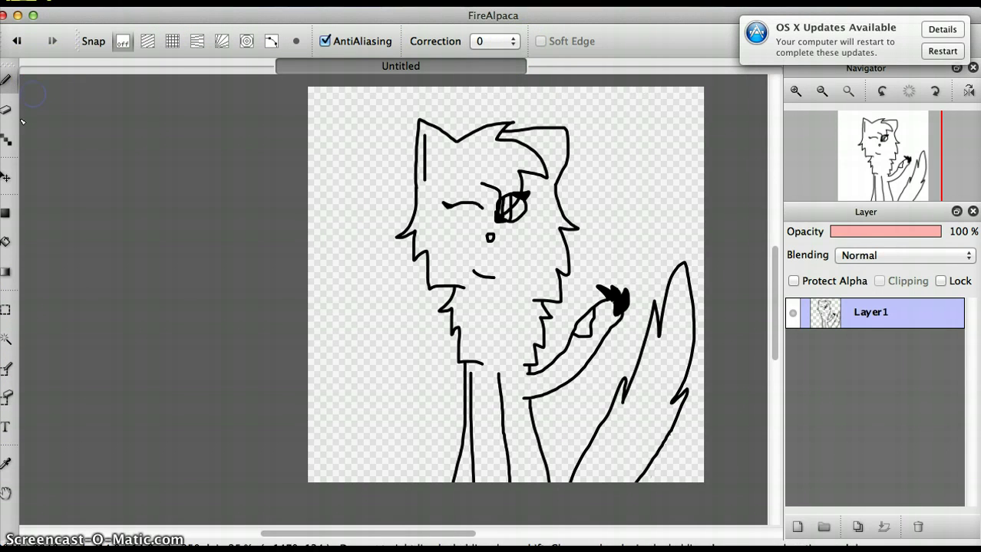
pyautogui.click(7, 141)
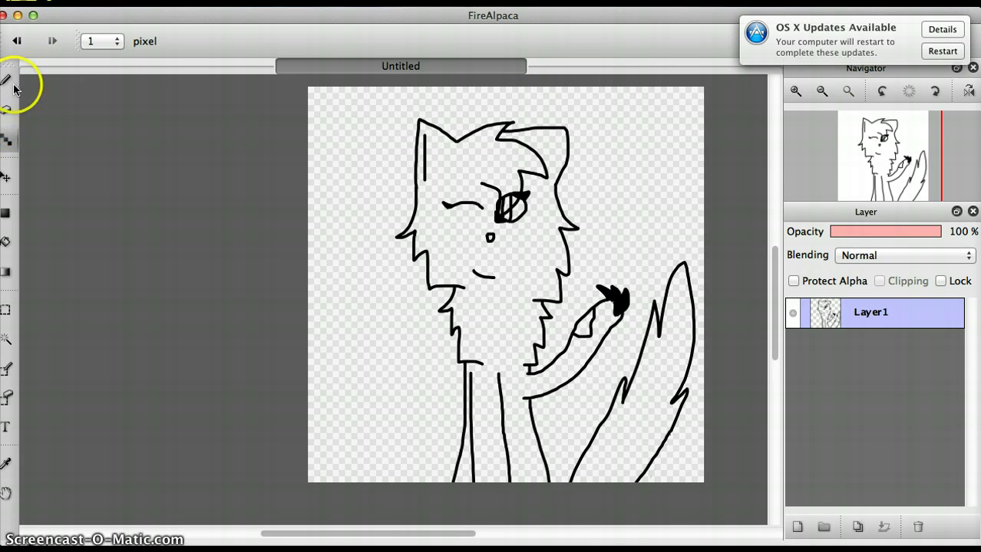
pyautogui.click(7, 80)
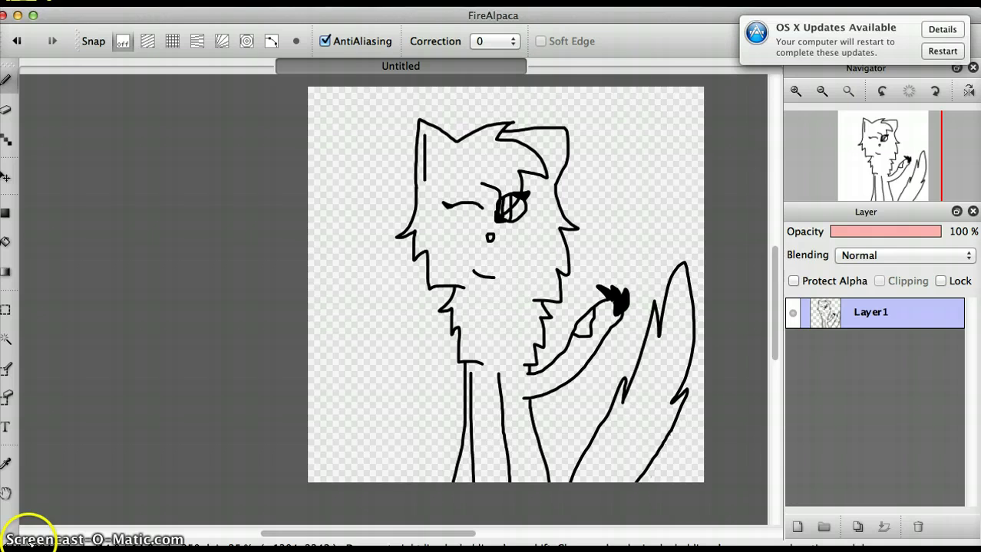
# Draw a jagged line across the face between the eyes and nose, and fill the head area above it with black
pyautogui.scroll(3, 755, 328)
pyautogui.moveTo(770, 333); pyautogui.dragTo(766, 271)
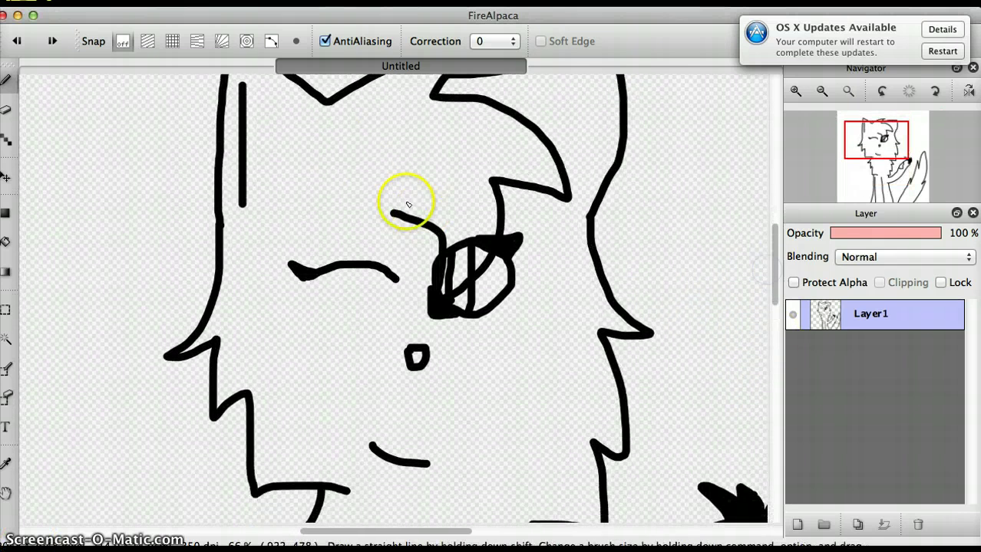
pyautogui.moveTo(222, 270)
pyautogui.mouseDown()
pyautogui.moveTo(212, 337)
pyautogui.moveTo(242, 335)
pyautogui.mouseUp()
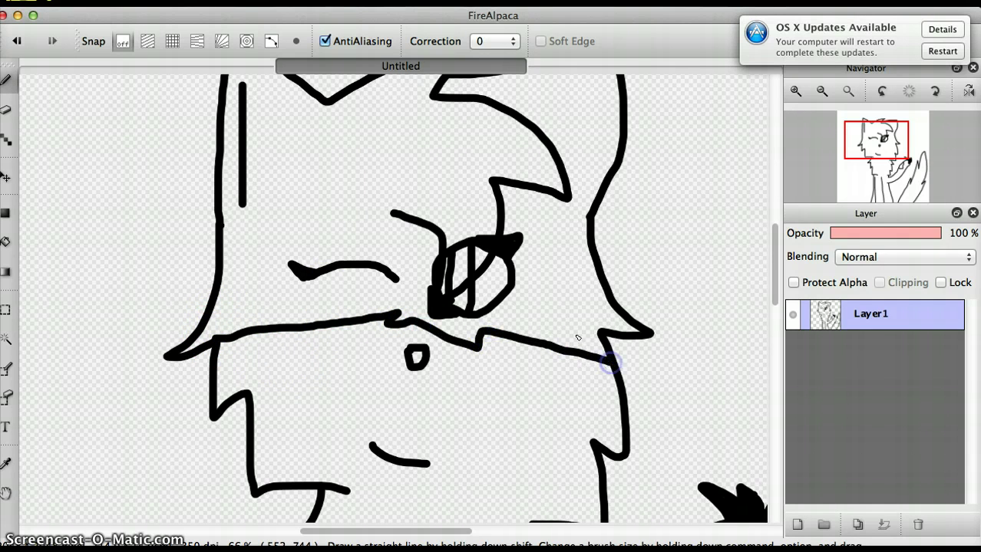
pyautogui.click(6, 244)
pyautogui.click(302, 236)
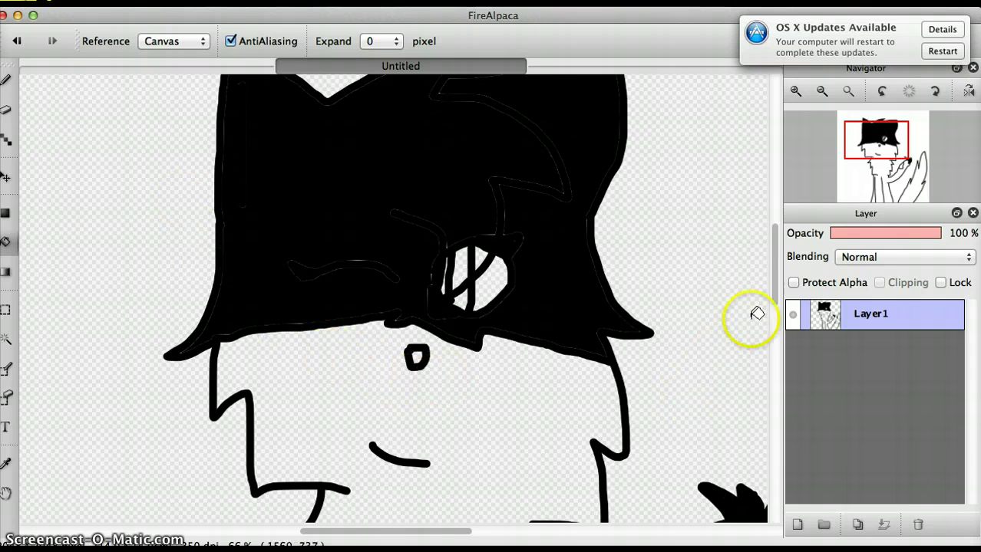
# Draw a jagged line closing the gap between the head and neck, and a zigzag line across the lower part of the raised limb
pyautogui.moveTo(773, 295); pyautogui.dragTo(768, 352)
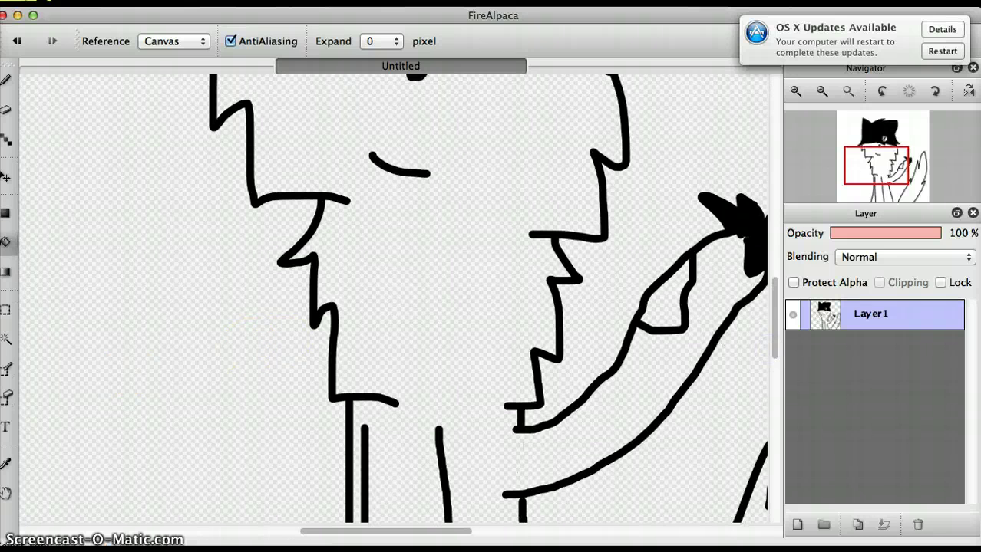
pyautogui.click(6, 79)
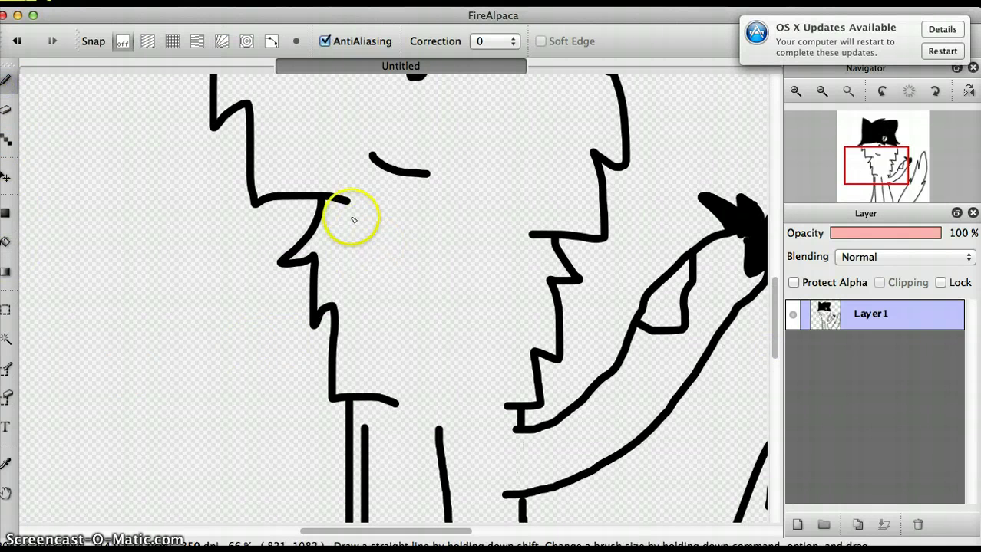
pyautogui.moveTo(346, 203)
pyautogui.mouseDown()
pyautogui.moveTo(458, 211)
pyautogui.moveTo(438, 242)
pyautogui.mouseUp()
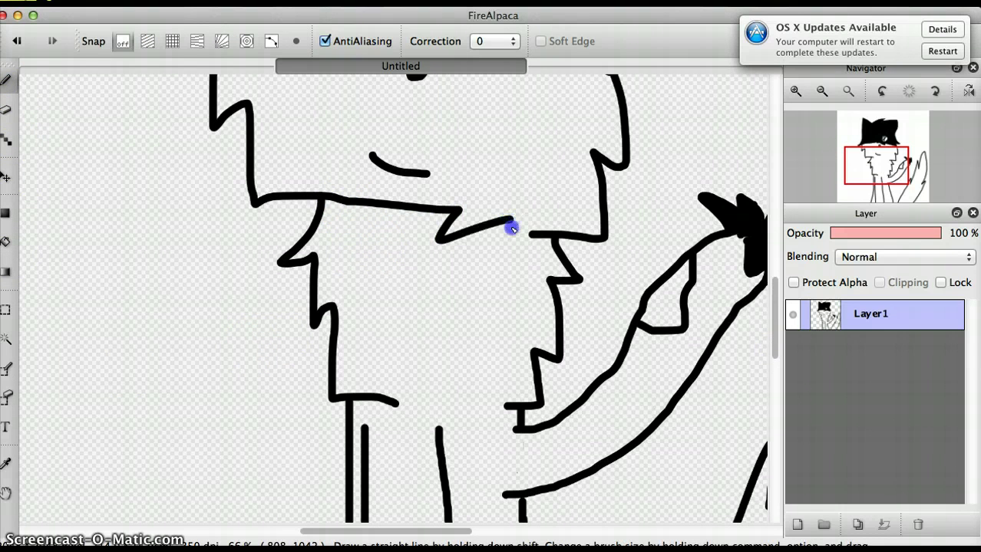
pyautogui.moveTo(529, 233); pyautogui.dragTo(530, 233)
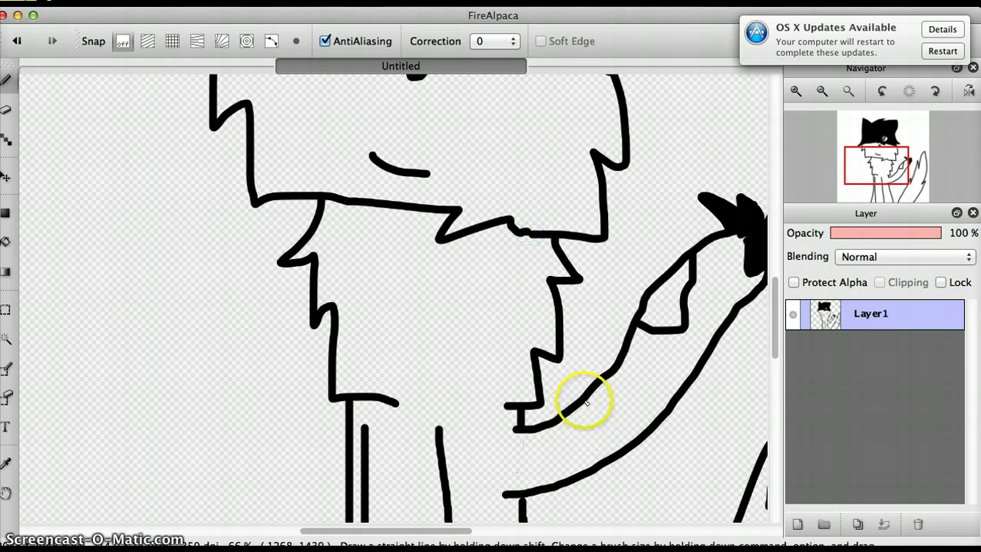
pyautogui.moveTo(585, 397)
pyautogui.mouseDown()
pyautogui.moveTo(587, 438)
pyautogui.moveTo(602, 463)
pyautogui.mouseUp()
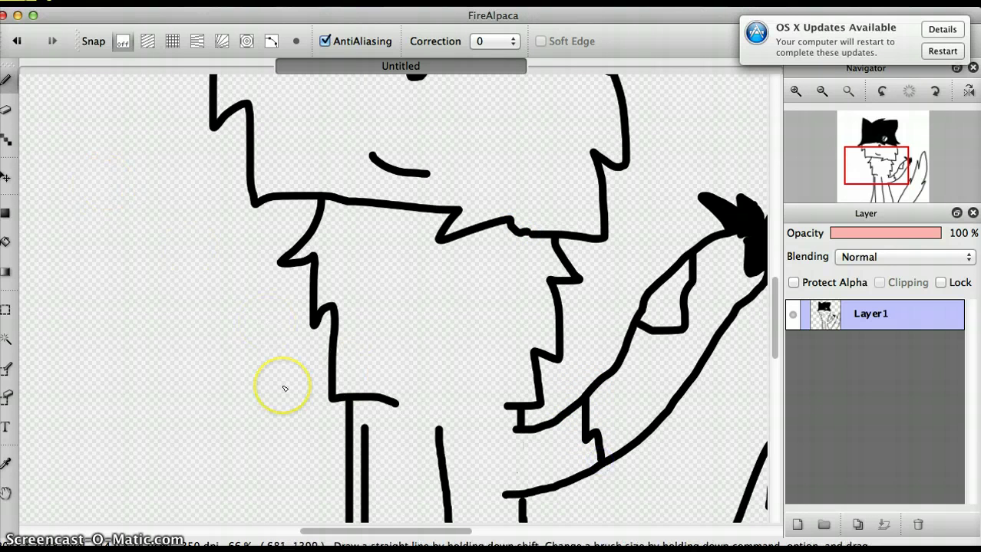
# Fill the neck, body and lower part of the raised limb with black, and fill the tail with black
pyautogui.scroll(3, 282, 389)
pyautogui.scroll(-4, 284, 389)
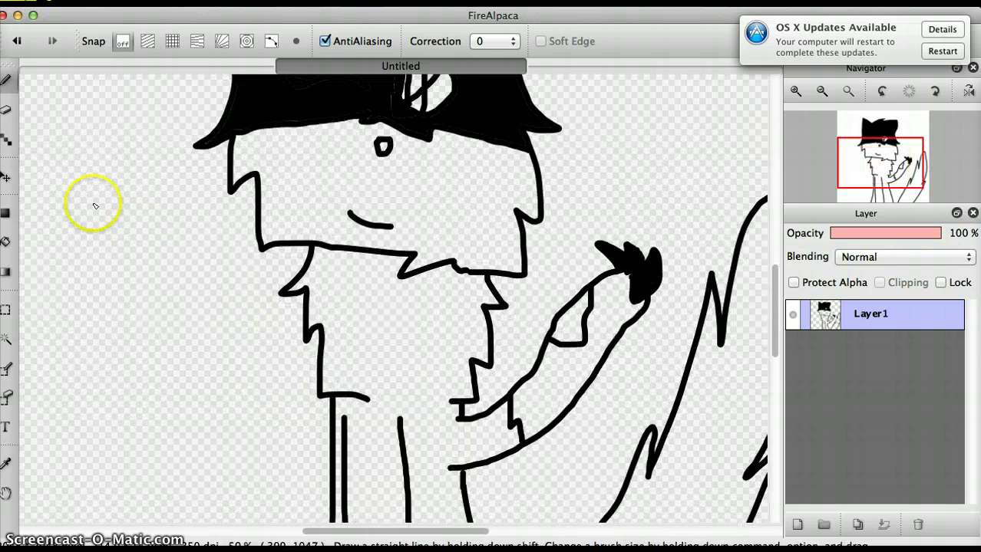
pyautogui.click(6, 242)
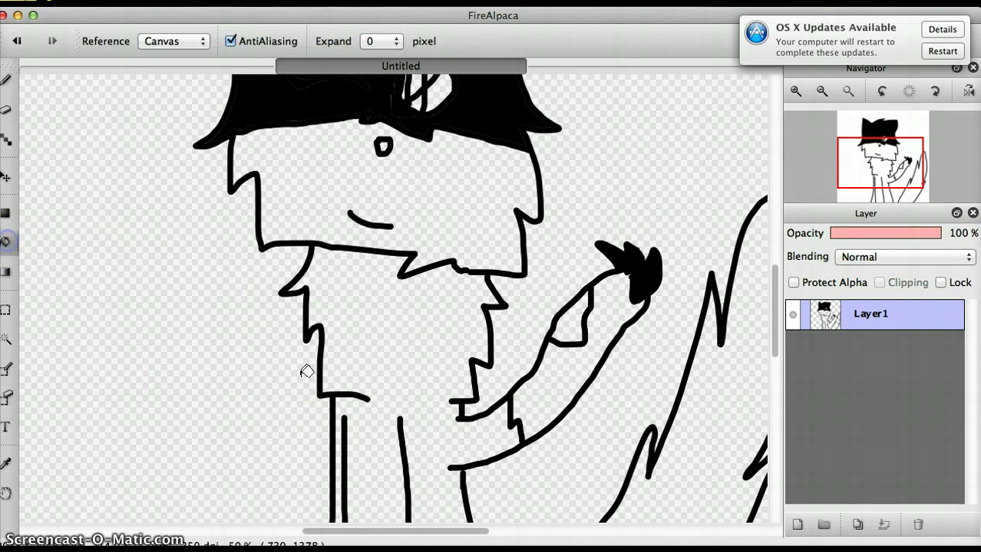
pyautogui.click(408, 357)
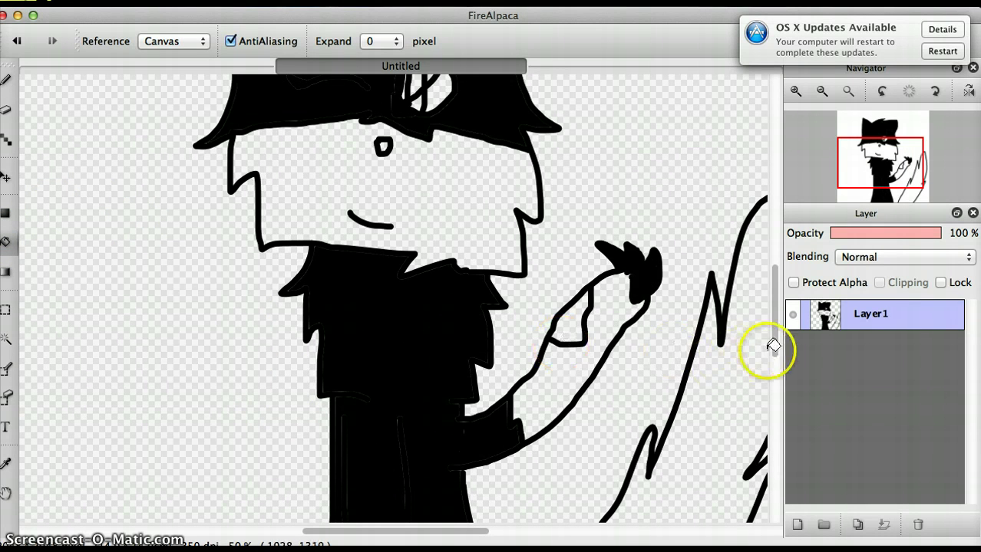
pyautogui.moveTo(778, 346); pyautogui.dragTo(780, 383)
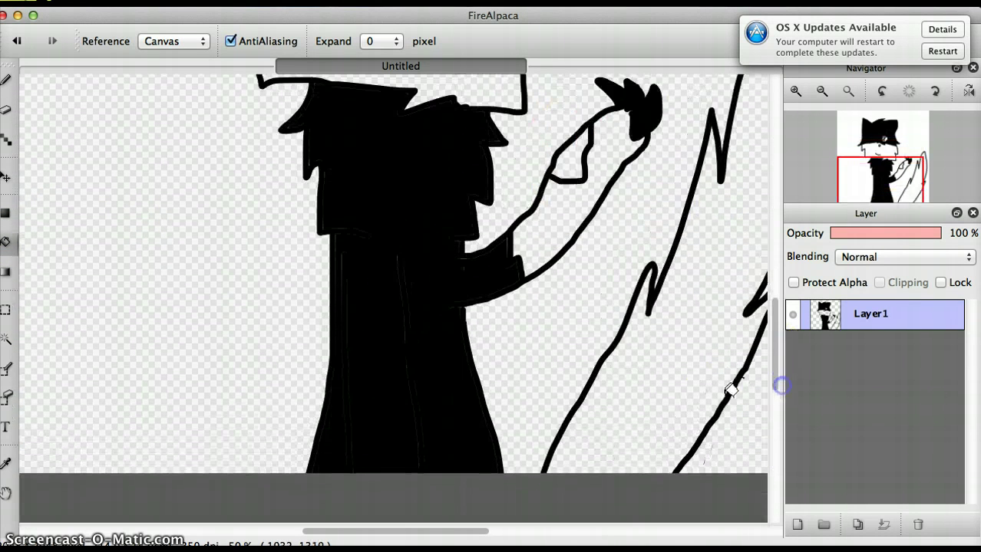
pyautogui.click(700, 396)
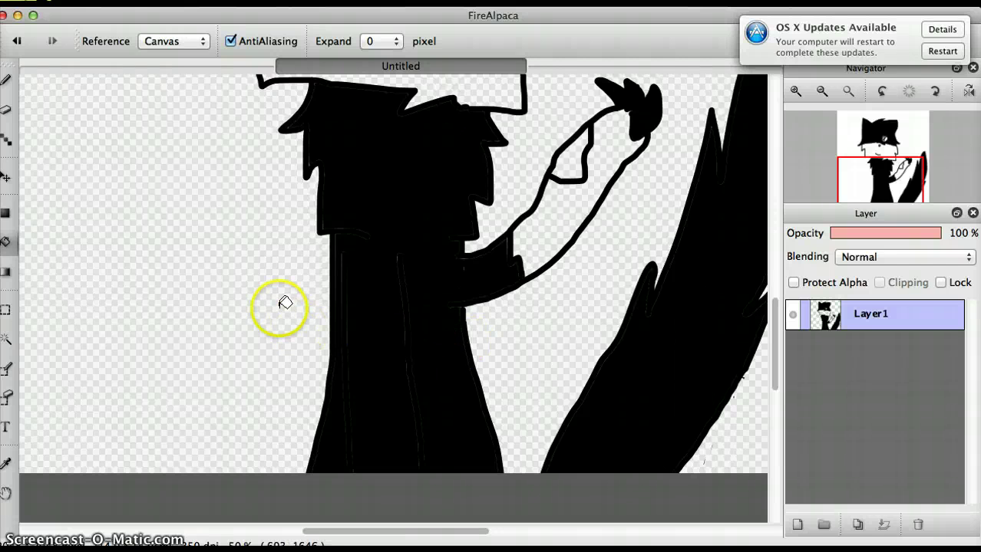
# Examine the filled character from head to tail with the whole canvas in view
pyautogui.scroll(-2, 188, 121)
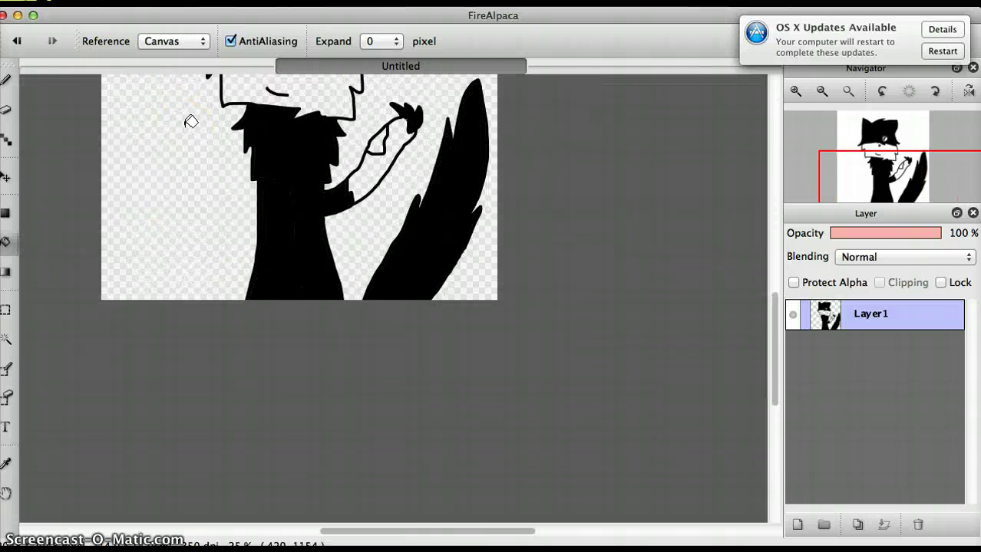
pyautogui.scroll(1, 188, 121)
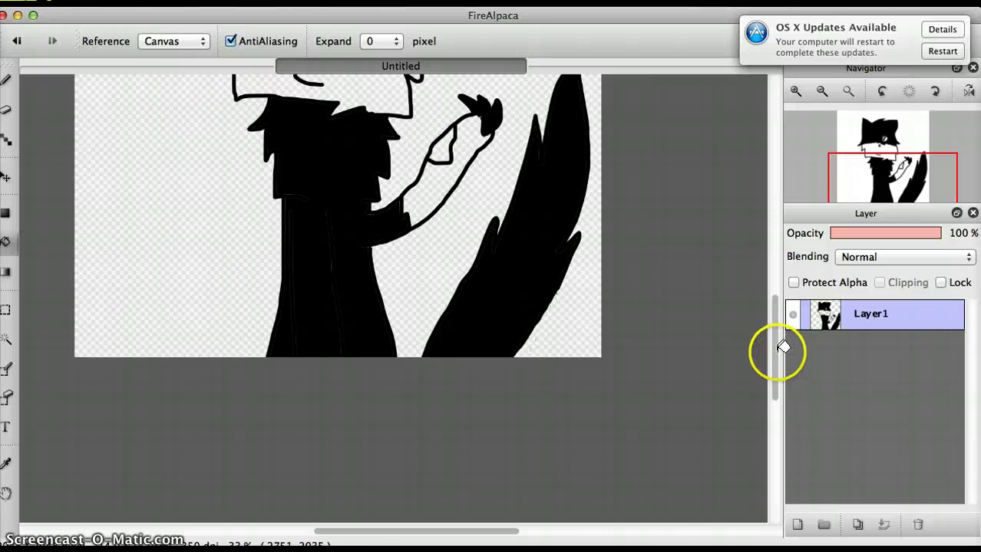
pyautogui.scroll(10, 775, 345)
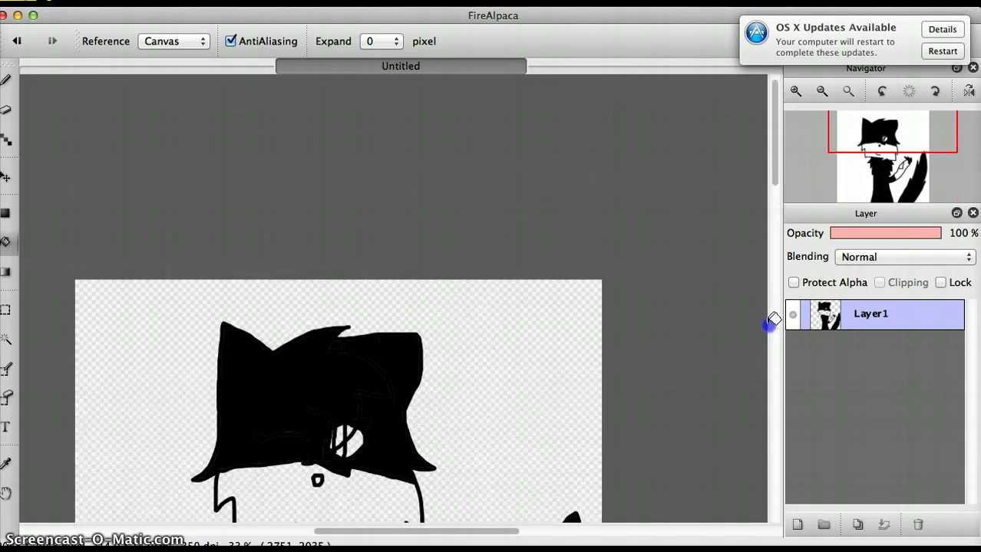
pyautogui.click(770, 151)
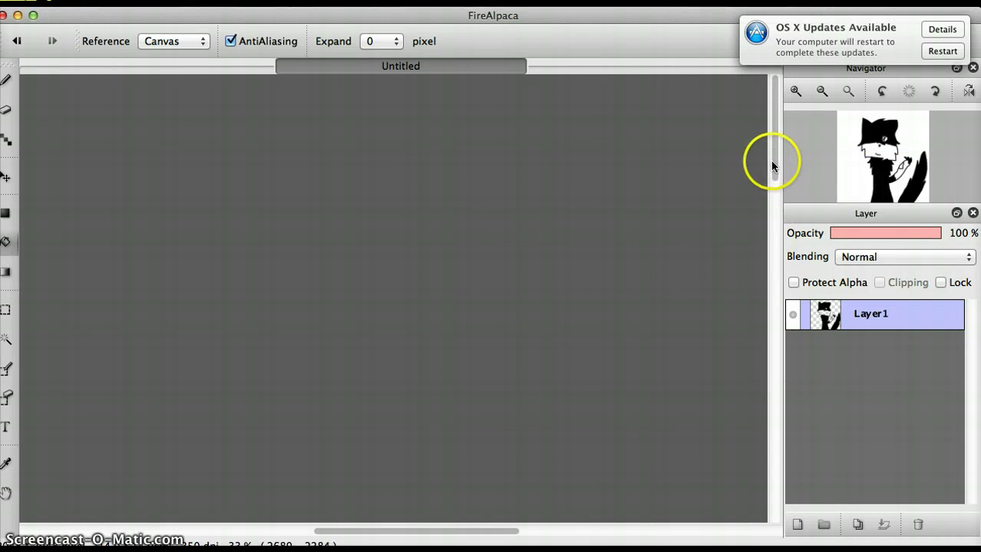
pyautogui.moveTo(773, 165)
pyautogui.mouseDown()
pyautogui.moveTo(770, 272)
pyautogui.moveTo(751, 346)
pyautogui.mouseUp()
pyautogui.click(511, 263)
pyautogui.scroll(2, 521, 257)
pyautogui.scroll(-2, 521, 255)
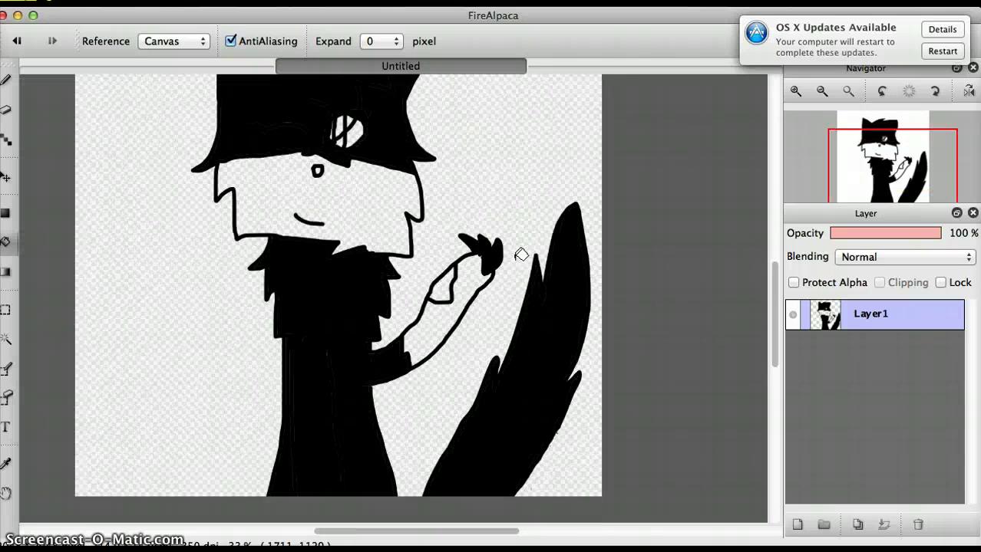
pyautogui.scroll(-1, 521, 255)
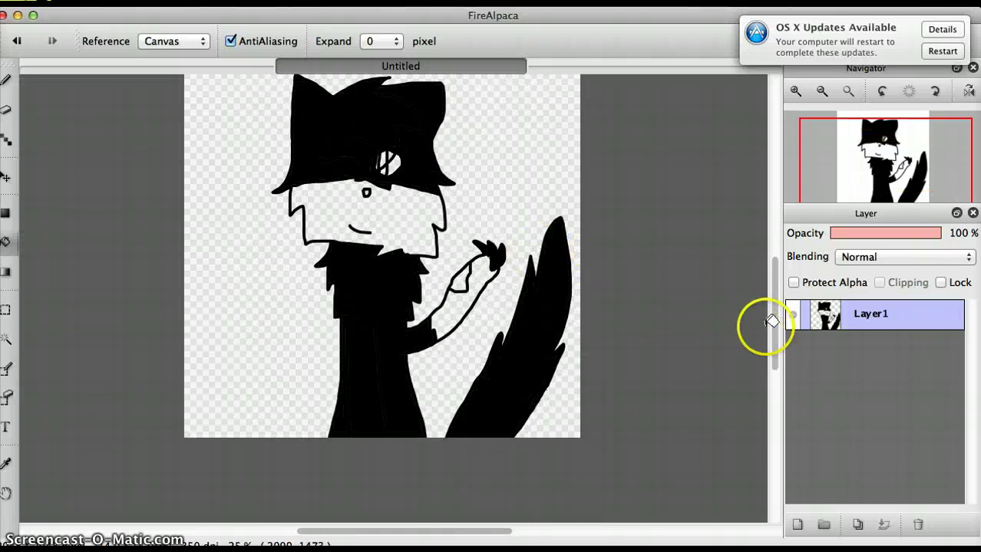
pyautogui.moveTo(770, 328); pyautogui.dragTo(771, 315)
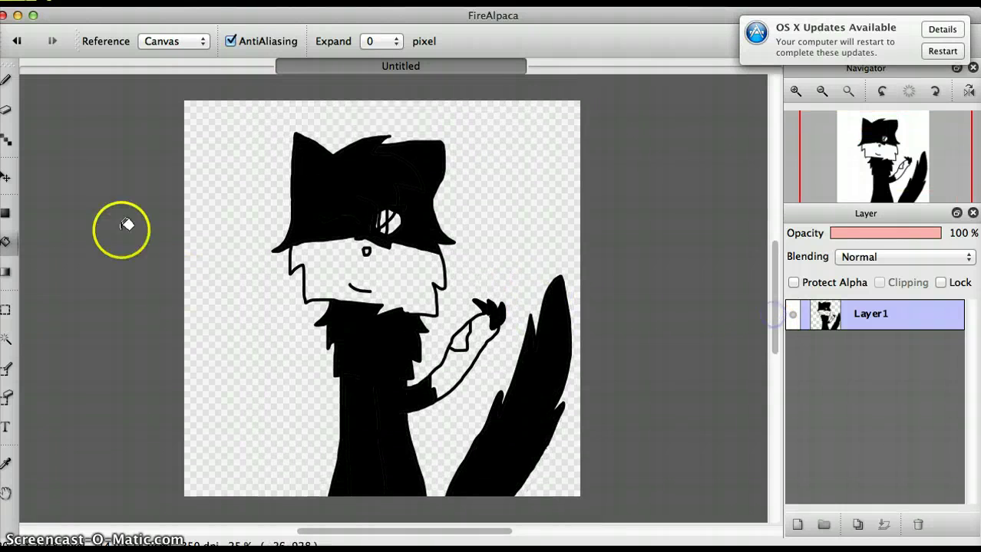
pyautogui.click(4, 81)
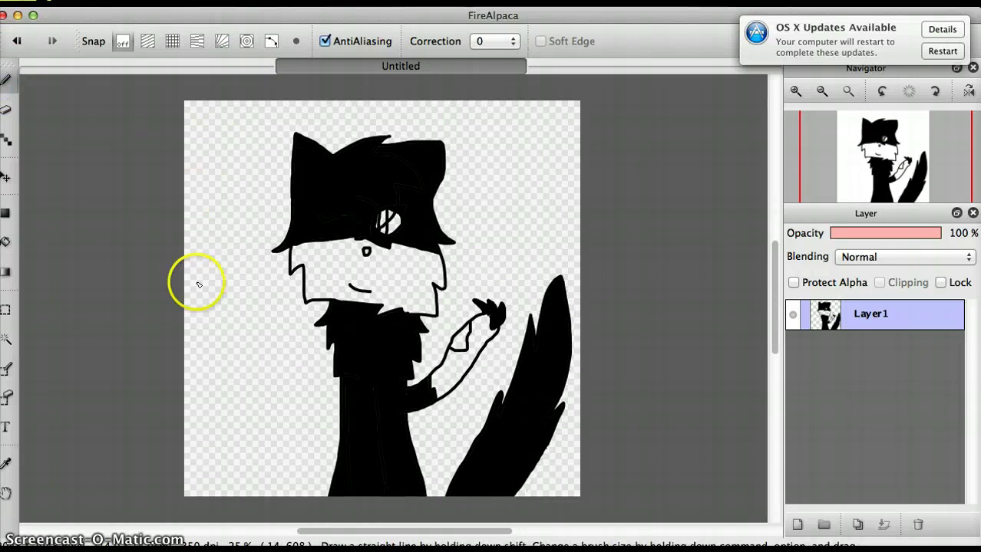
pyautogui.moveTo(221, 300); pyautogui.dragTo(221, 295)
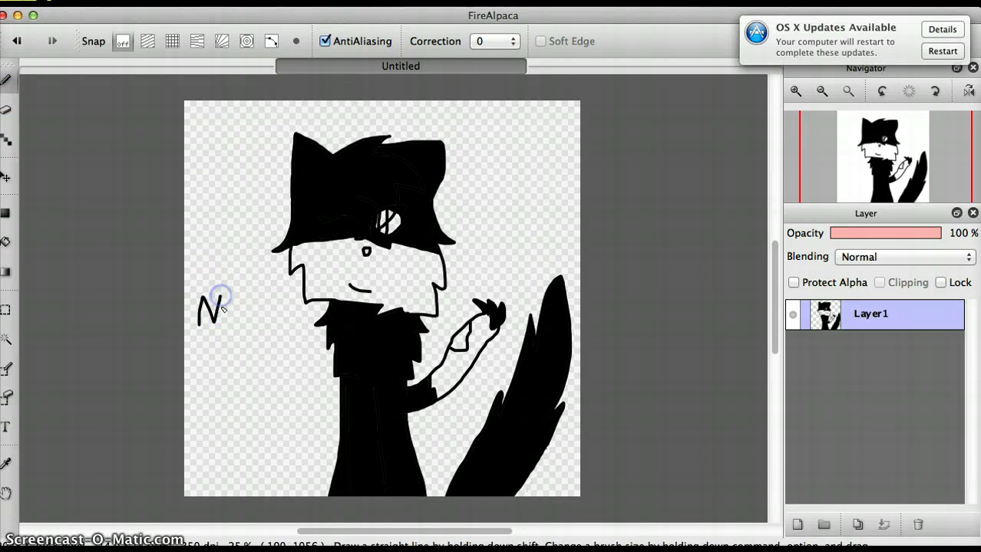
pyautogui.click(17, 41)
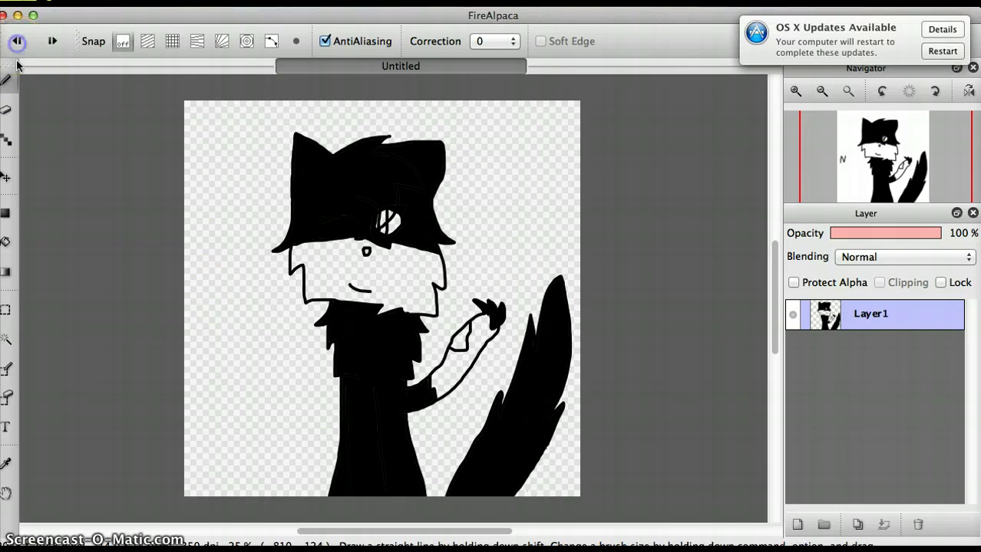
# Add the text "Nightstorm" in the empty area beside the body and shift it slightly toward the character
pyautogui.click(5, 428)
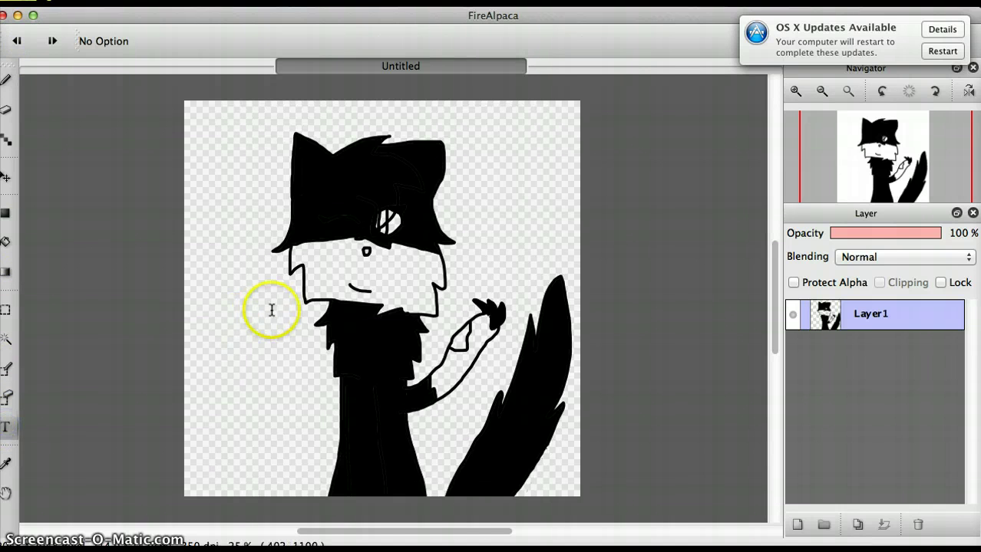
pyautogui.click(201, 339)
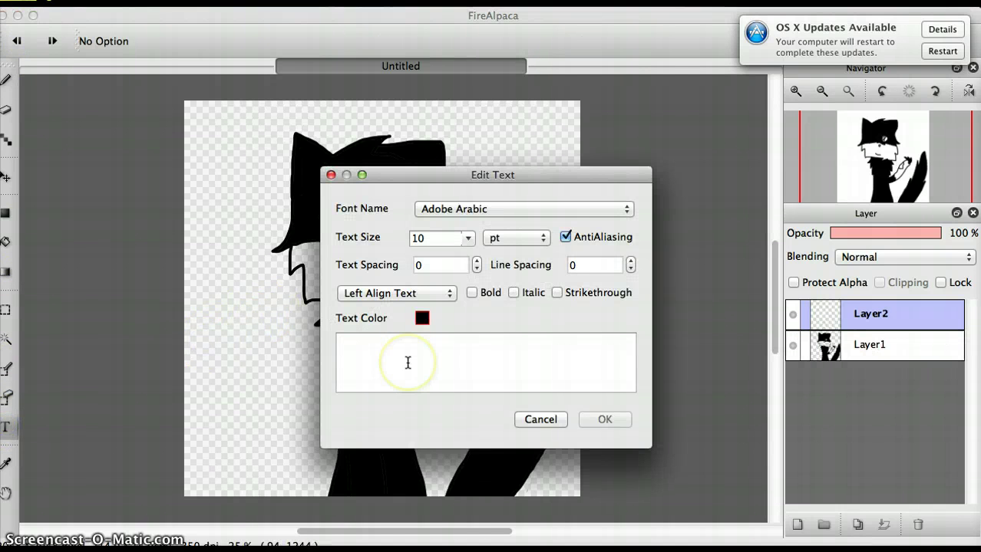
pyautogui.write('Nightstorm')
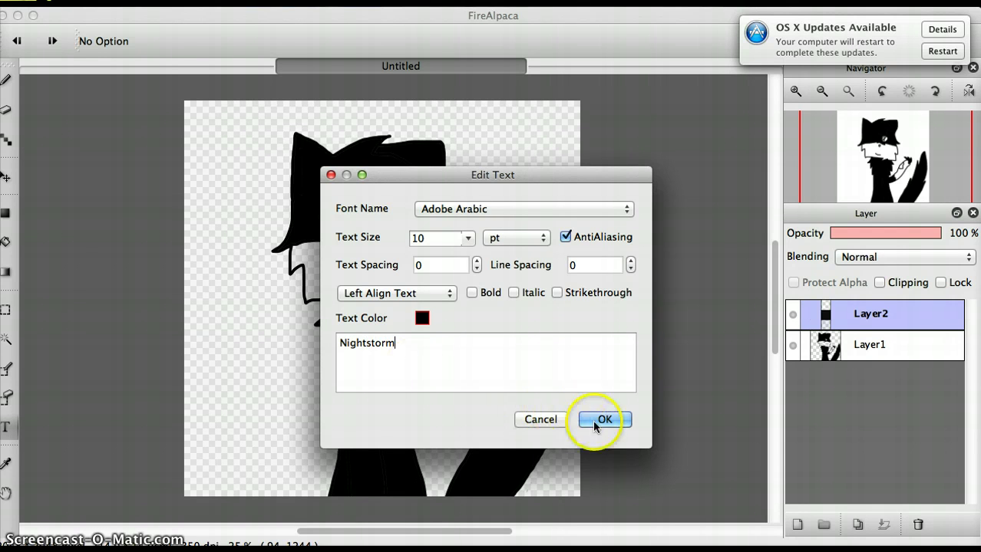
pyautogui.click(595, 420)
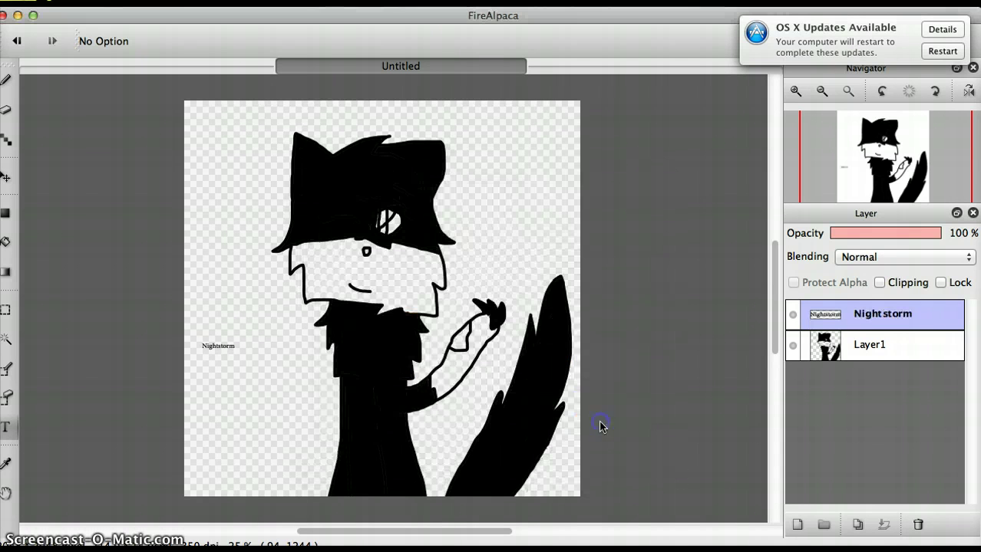
pyautogui.click(228, 347)
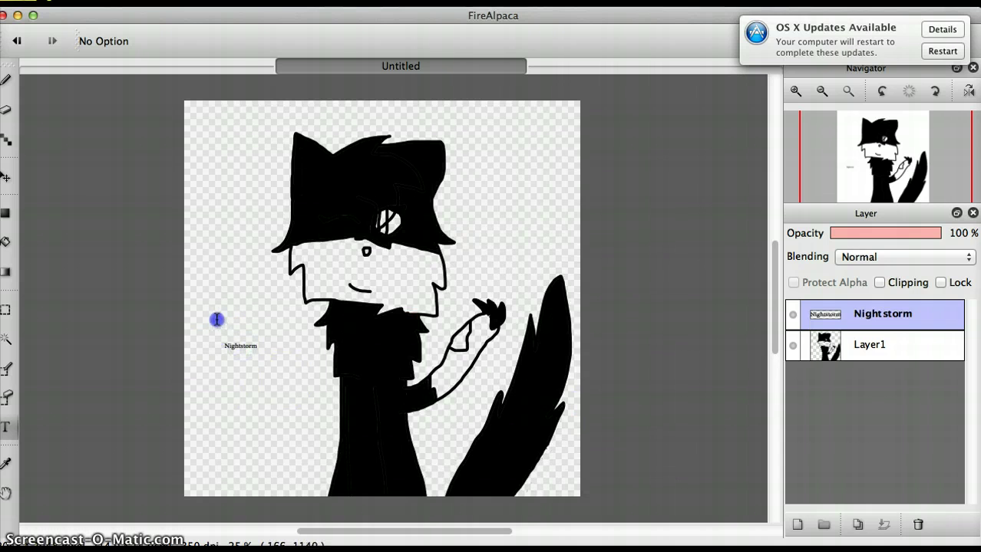
# Set the size of the "Nightstorm" text to 24 pt
pyautogui.click(217, 320)
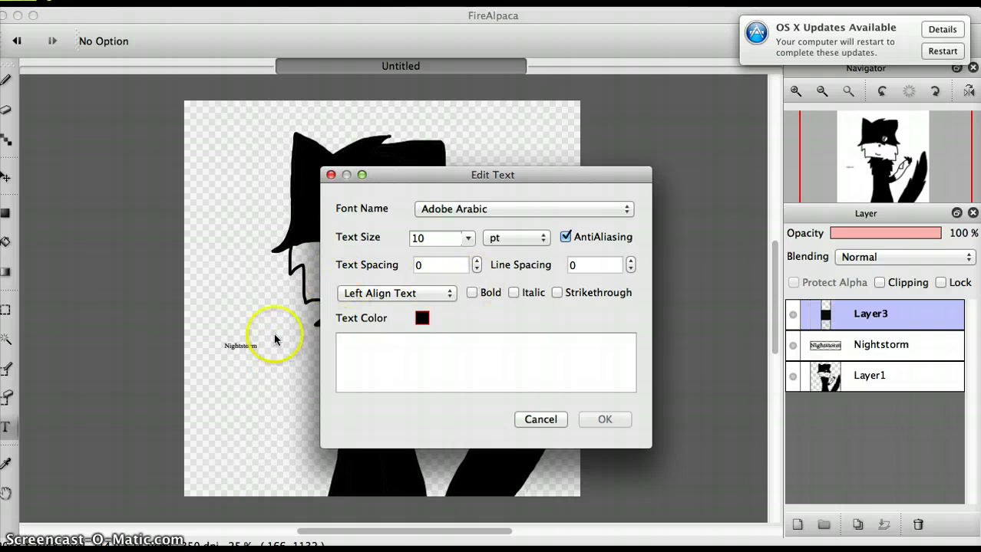
pyautogui.click(331, 176)
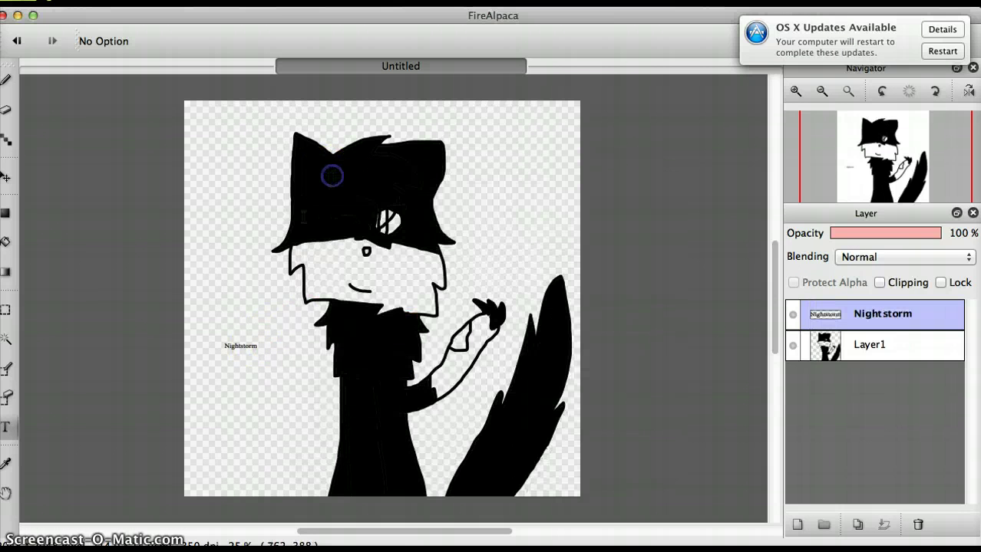
pyautogui.click(245, 347)
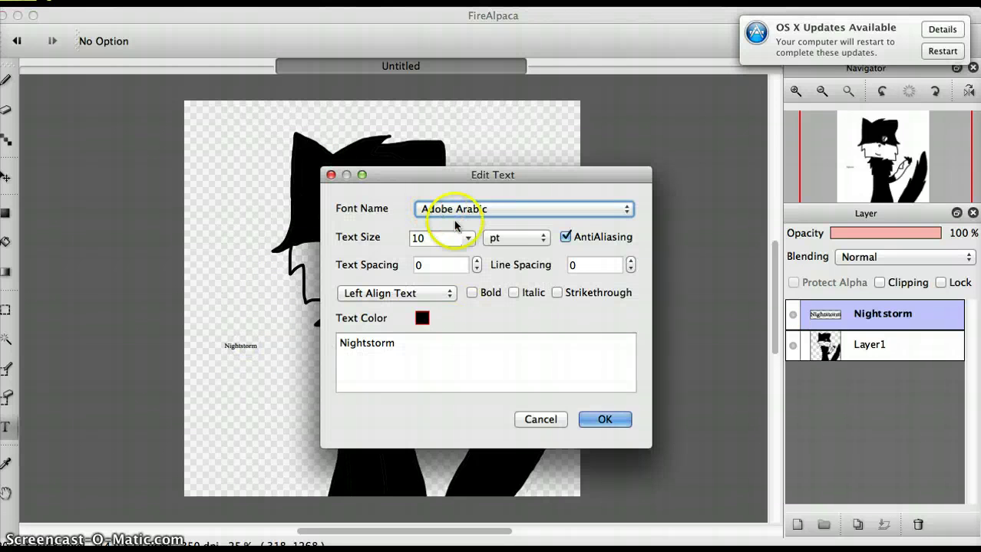
pyautogui.click(465, 238)
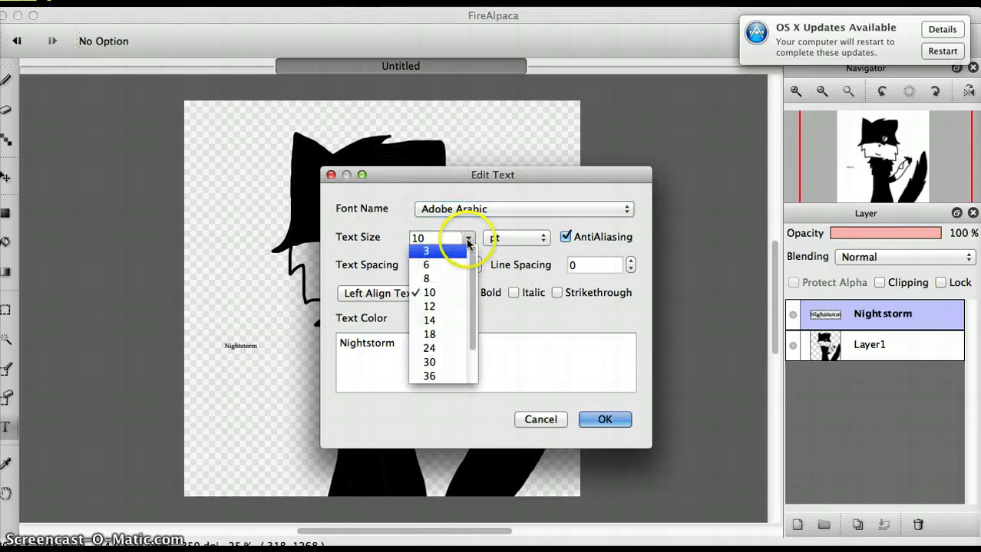
pyautogui.click(445, 351)
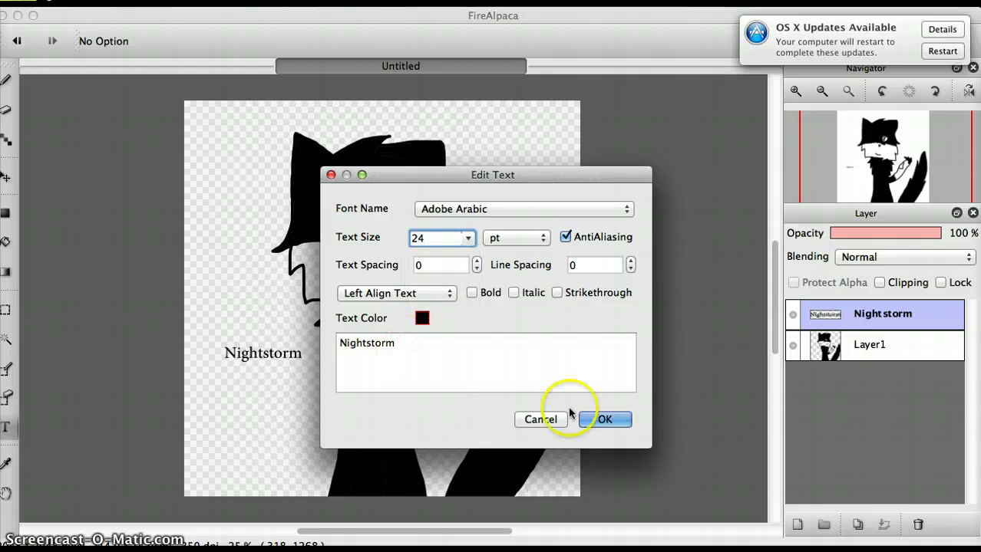
pyautogui.click(603, 420)
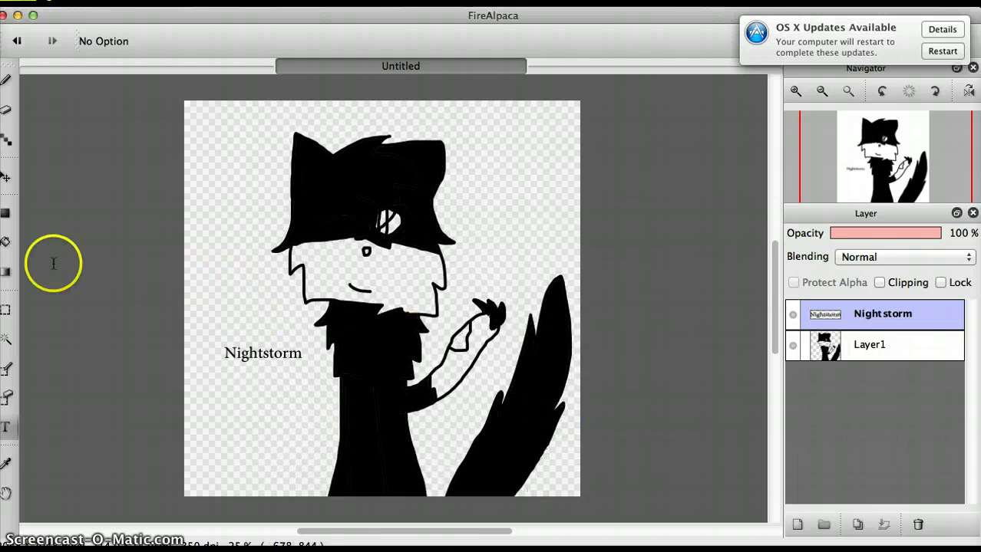